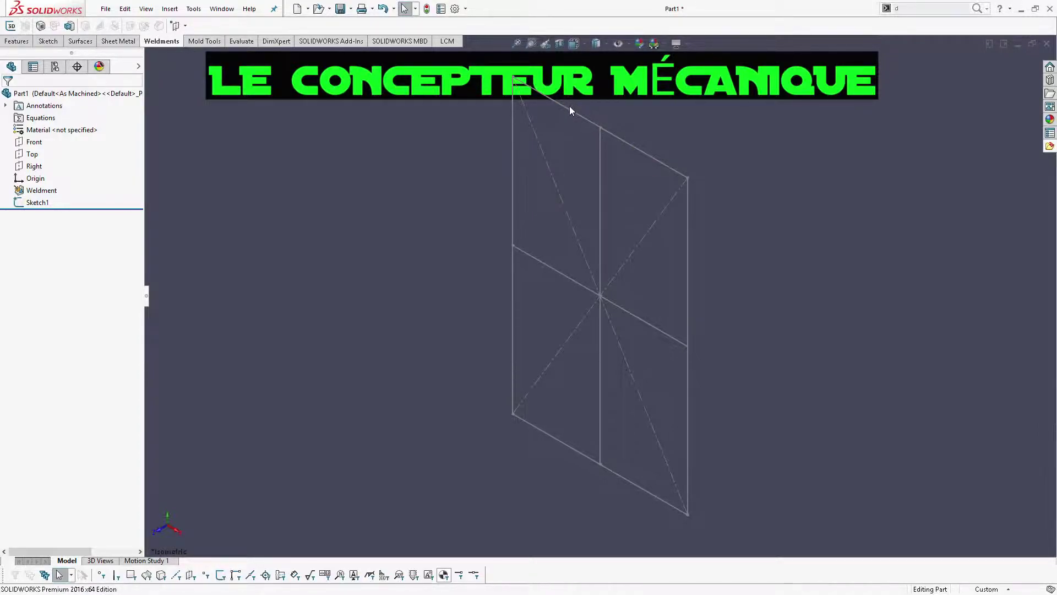
Start a Structural Member with iso rectangular tube 50 x 30 x 2.6 and select the sketch's top, middle and bottom crosswise lines as the first group
{"action": "scroll", "coordinate": [565, 108], "scroll_direction": "down", "scroll_amount": 2}
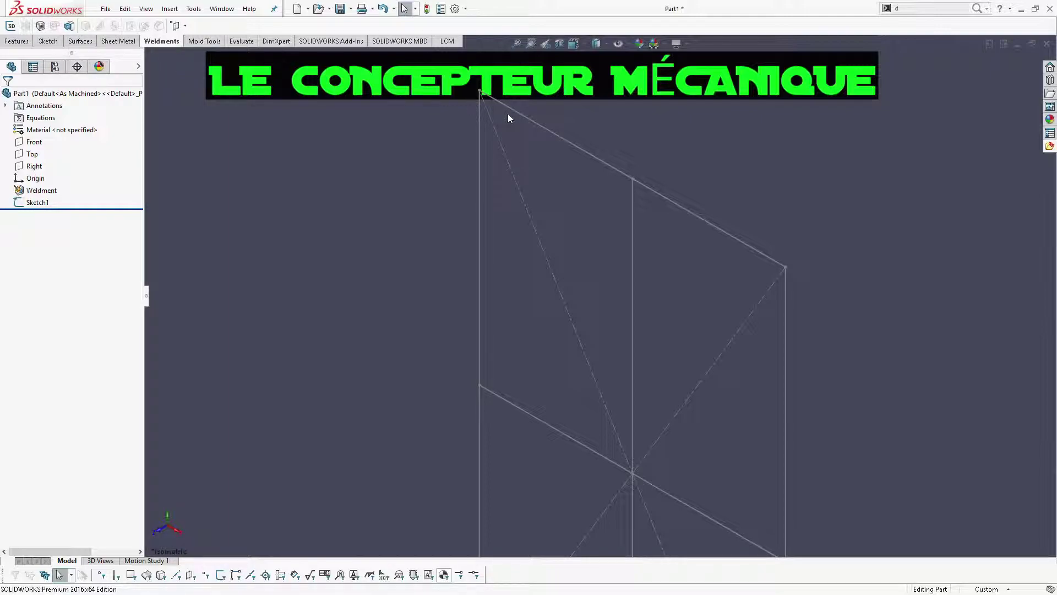
{"action": "left_click", "coordinate": [41, 26]}
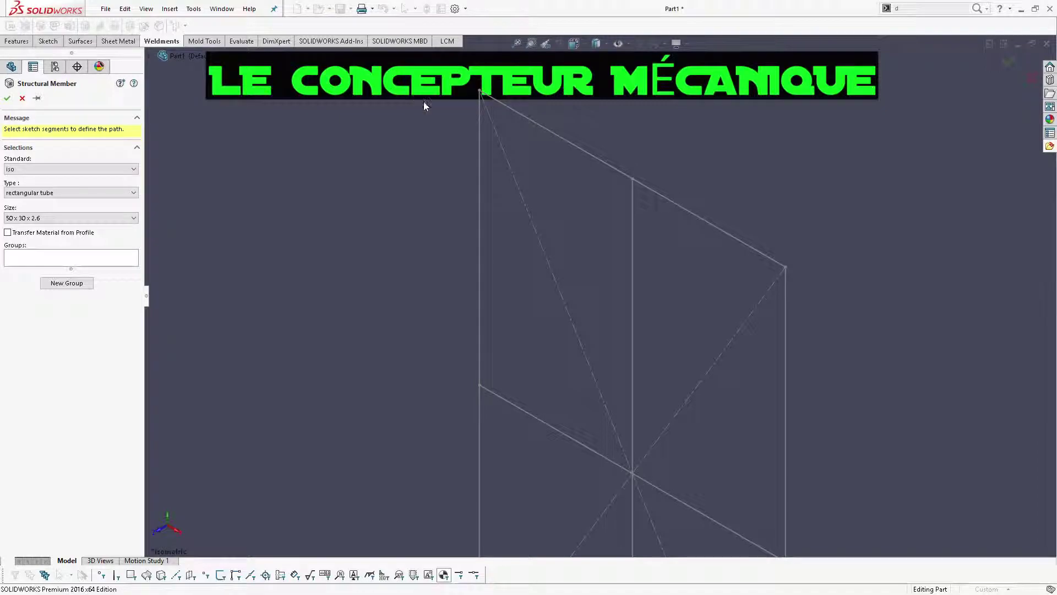
{"action": "left_click", "coordinate": [543, 127]}
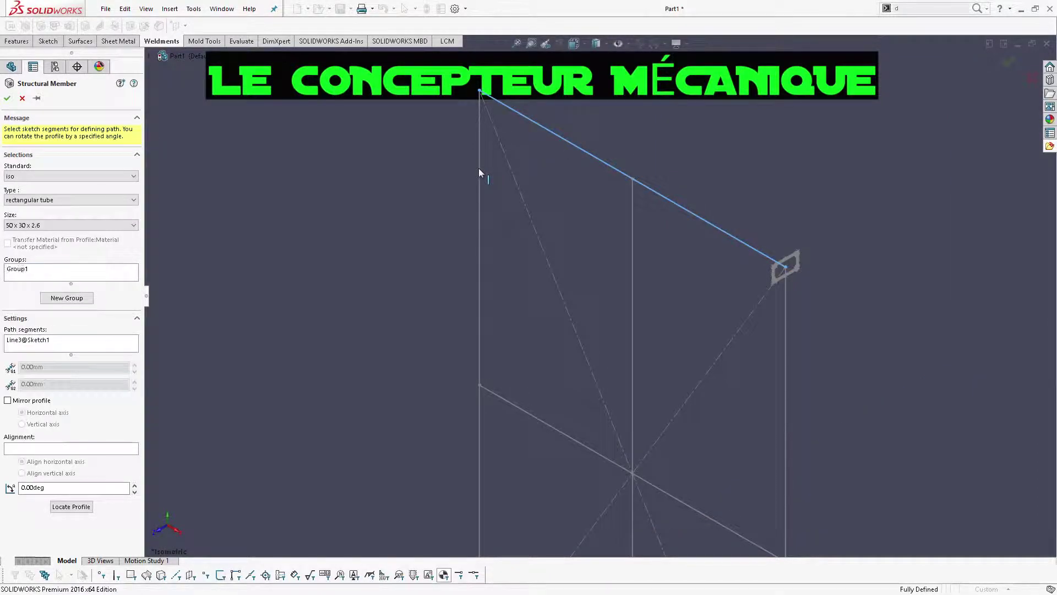
{"action": "middle_click_drag", "start_coordinate": [482, 191], "coordinate": [535, 188]}
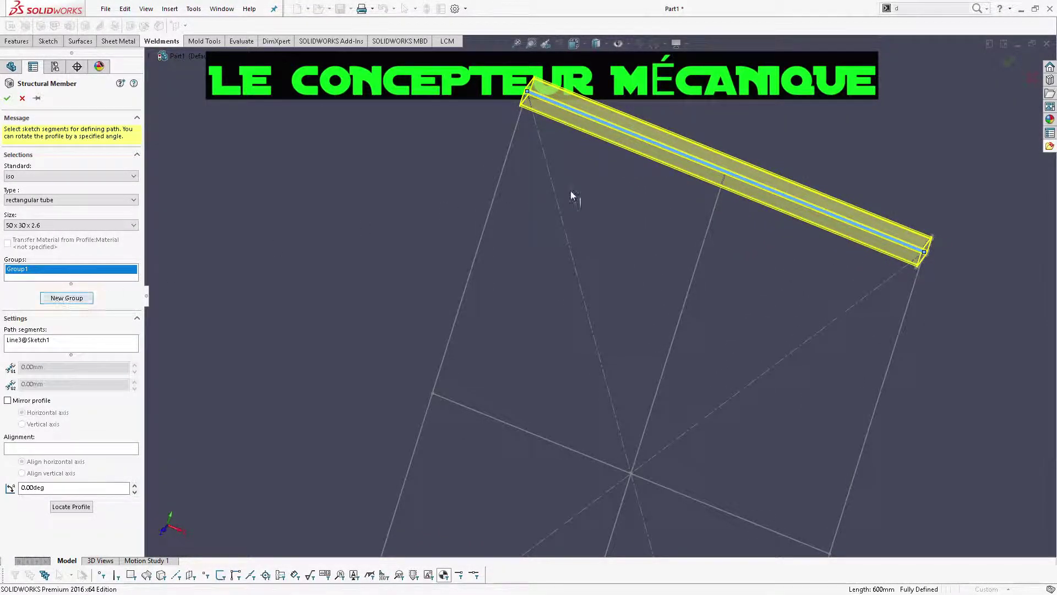
{"action": "left_click", "coordinate": [534, 437]}
{"action": "scroll", "coordinate": [521, 477], "scroll_direction": "up", "scroll_amount": 4}
{"action": "left_click", "coordinate": [514, 502]}
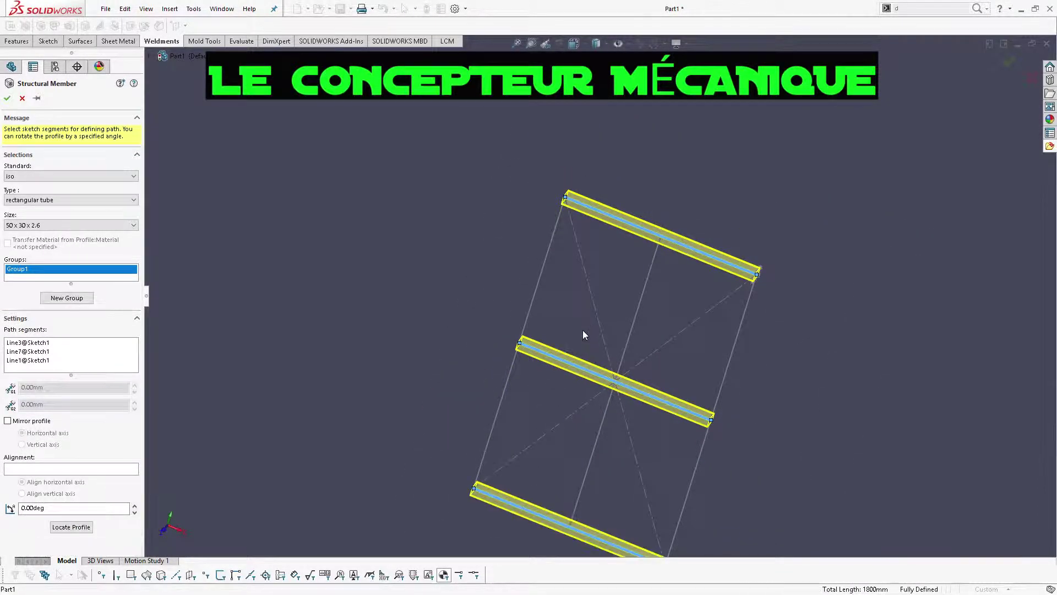
{"action": "scroll", "coordinate": [598, 305], "scroll_direction": "down", "scroll_amount": 5}
{"action": "scroll", "coordinate": [226, 226], "scroll_direction": "up", "scroll_amount": 5}
Add a second group containing the left, centre and right long lines, and create the rectangular tube members
{"action": "left_click", "coordinate": [66, 298]}
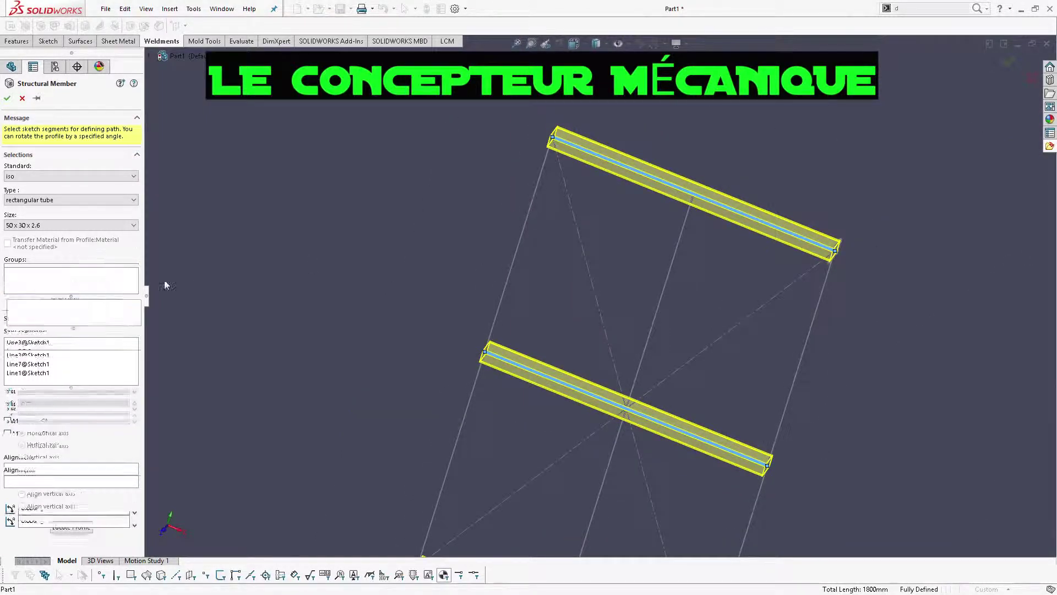
{"action": "left_click", "coordinate": [521, 229]}
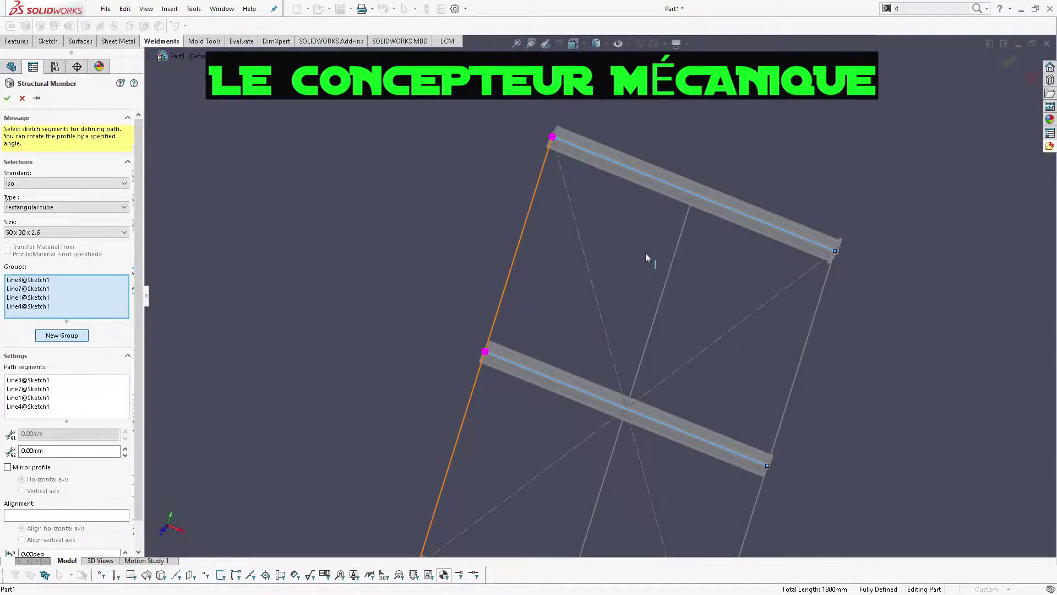
{"action": "left_click", "coordinate": [674, 259]}
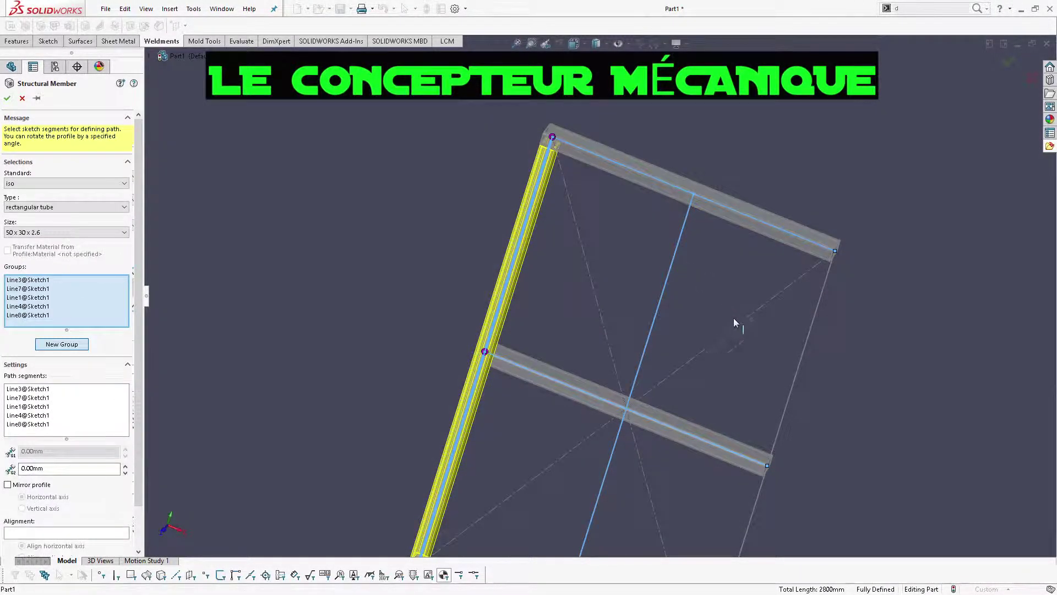
{"action": "left_click", "coordinate": [807, 344]}
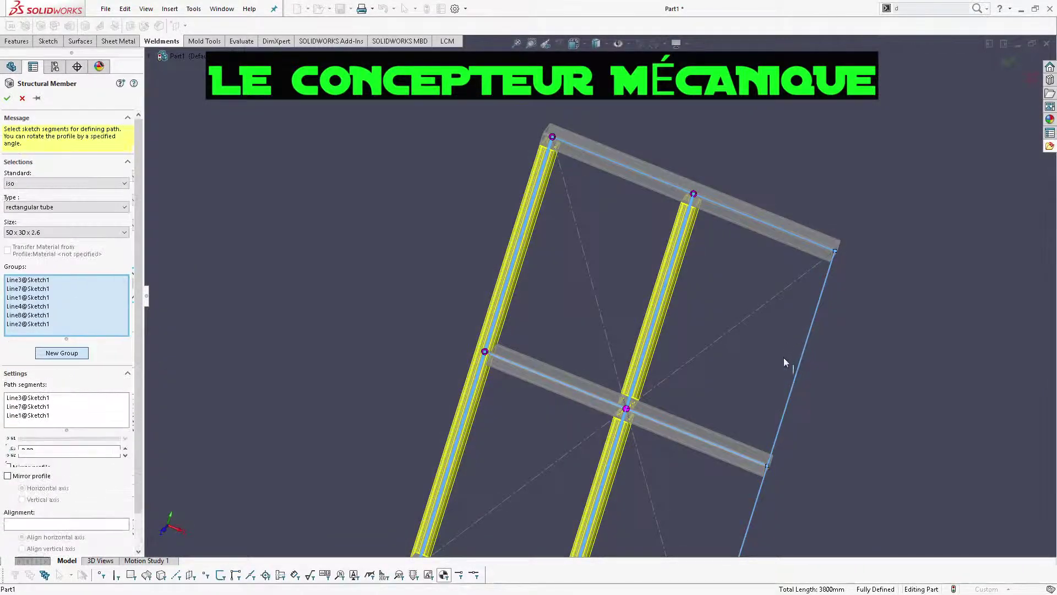
{"action": "middle_click_drag", "start_coordinate": [709, 362], "coordinate": [710, 297]}
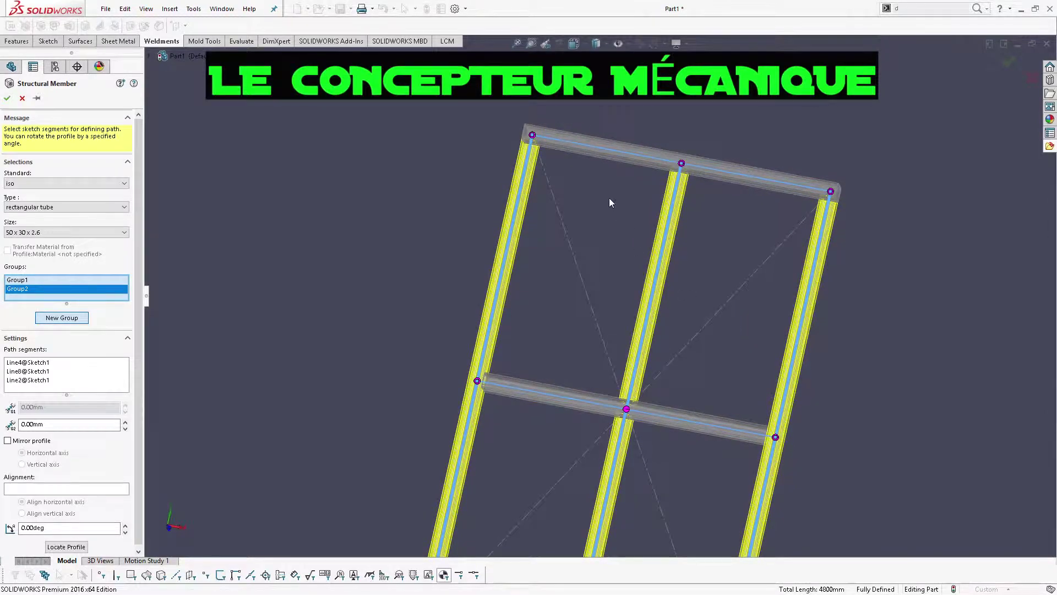
{"action": "left_click", "coordinate": [8, 100]}
Set up a Trim/Extend at the frame's upper-left corner, with the top tube as the trimmed body and the left upright as the boundary
{"action": "scroll", "coordinate": [564, 129], "scroll_direction": "down", "scroll_amount": 5}
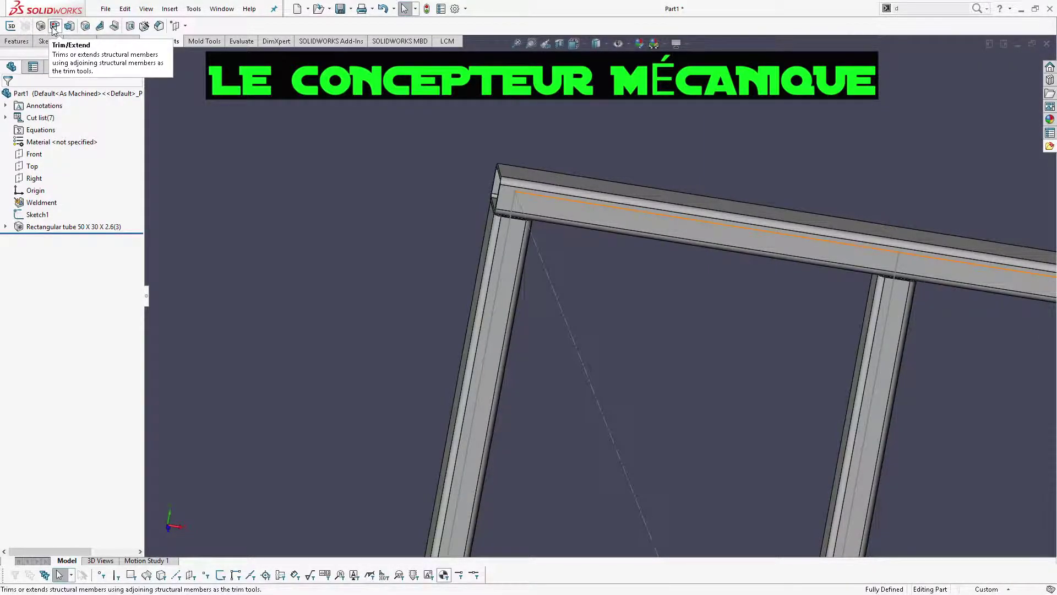
{"action": "left_click", "coordinate": [54, 26]}
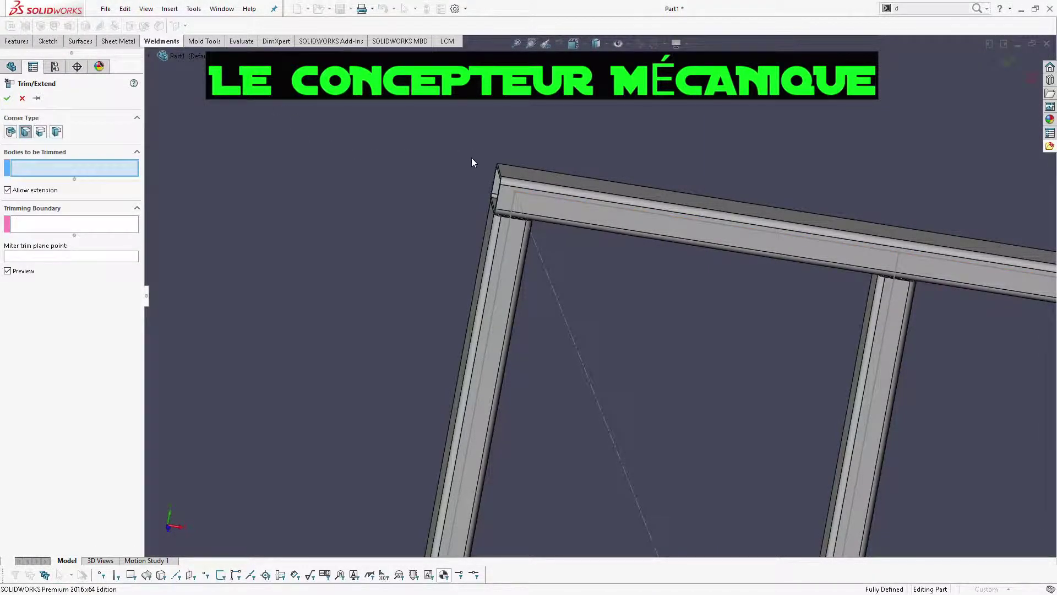
{"action": "left_click", "coordinate": [553, 189]}
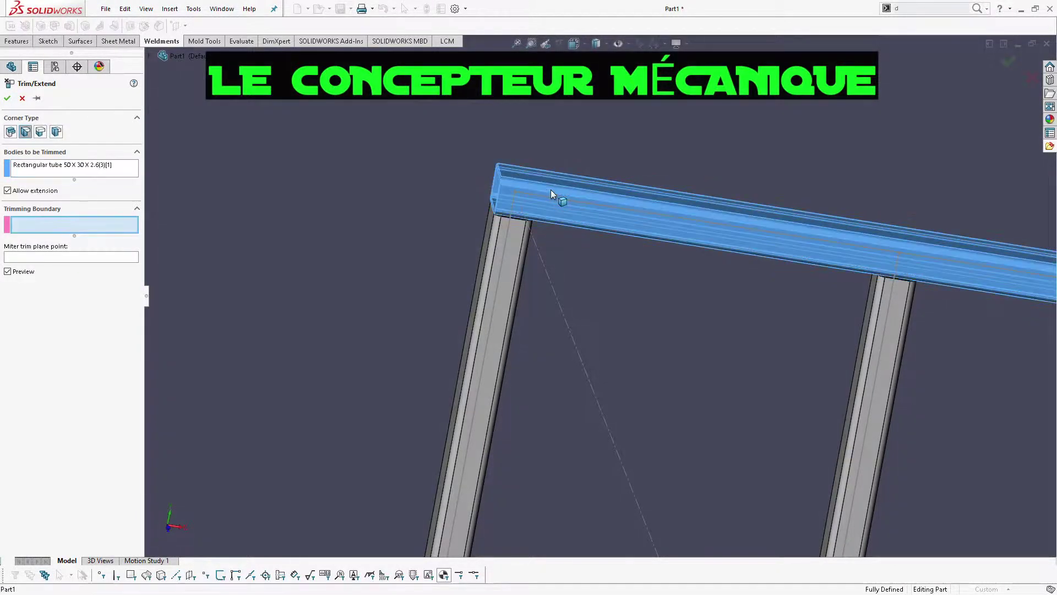
{"action": "left_click", "coordinate": [502, 259]}
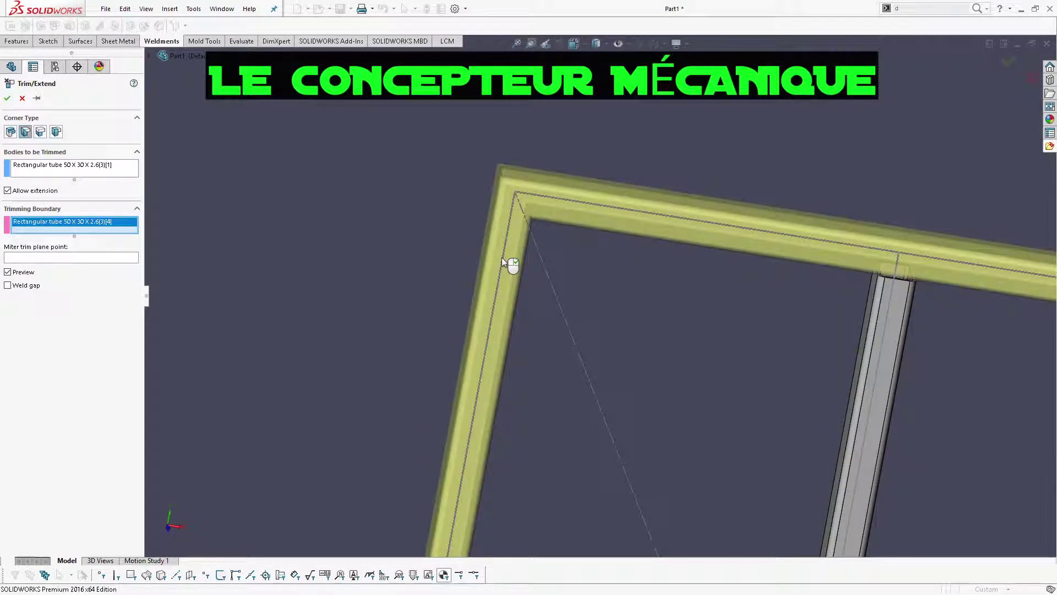
{"action": "scroll", "coordinate": [503, 181], "scroll_direction": "down", "scroll_amount": 2}
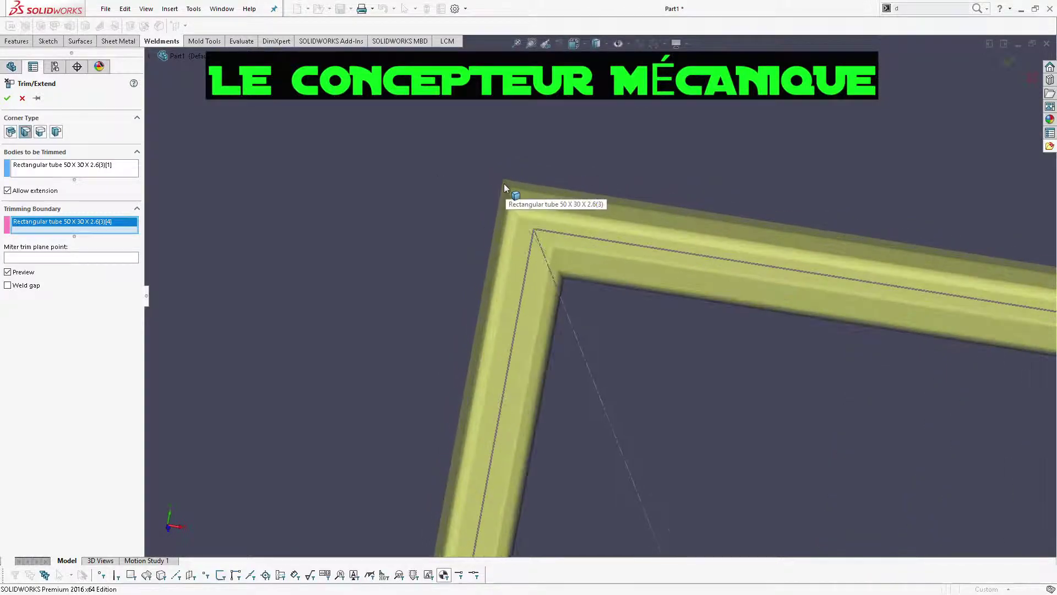
Compare the End Butt1, End Trim and End Butt2 corner types, and apply the trim with End Butt1
{"action": "left_click", "coordinate": [40, 131]}
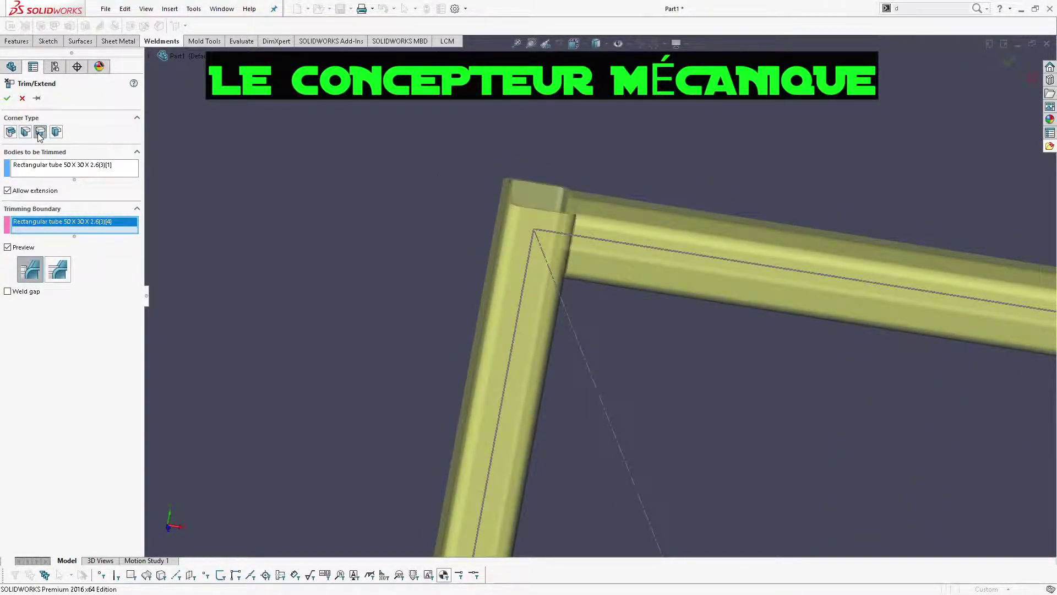
{"action": "left_click", "coordinate": [10, 132]}
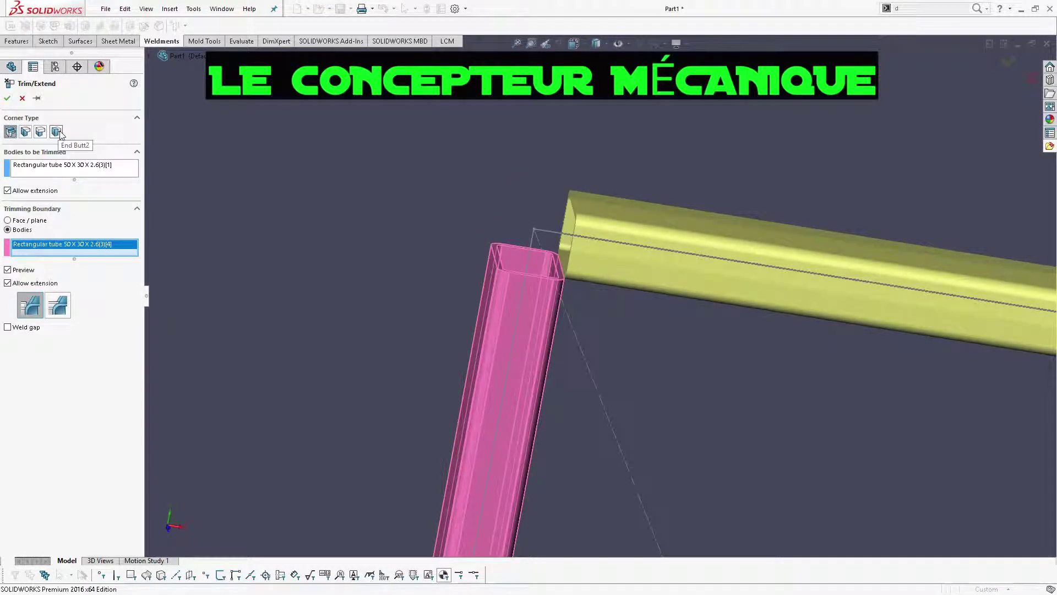
{"action": "left_click", "coordinate": [56, 132]}
{"action": "left_click", "coordinate": [40, 133]}
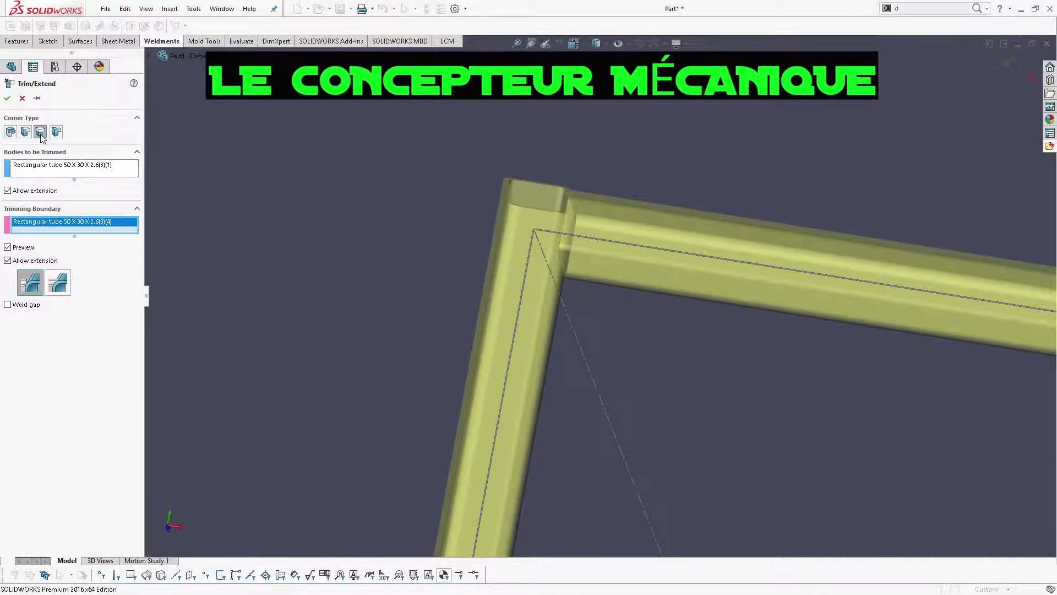
{"action": "scroll", "coordinate": [678, 280], "scroll_direction": "up", "scroll_amount": 5}
{"action": "scroll", "coordinate": [797, 312], "scroll_direction": "down", "scroll_amount": 6}
{"action": "scroll", "coordinate": [269, 266], "scroll_direction": "up", "scroll_amount": 4}
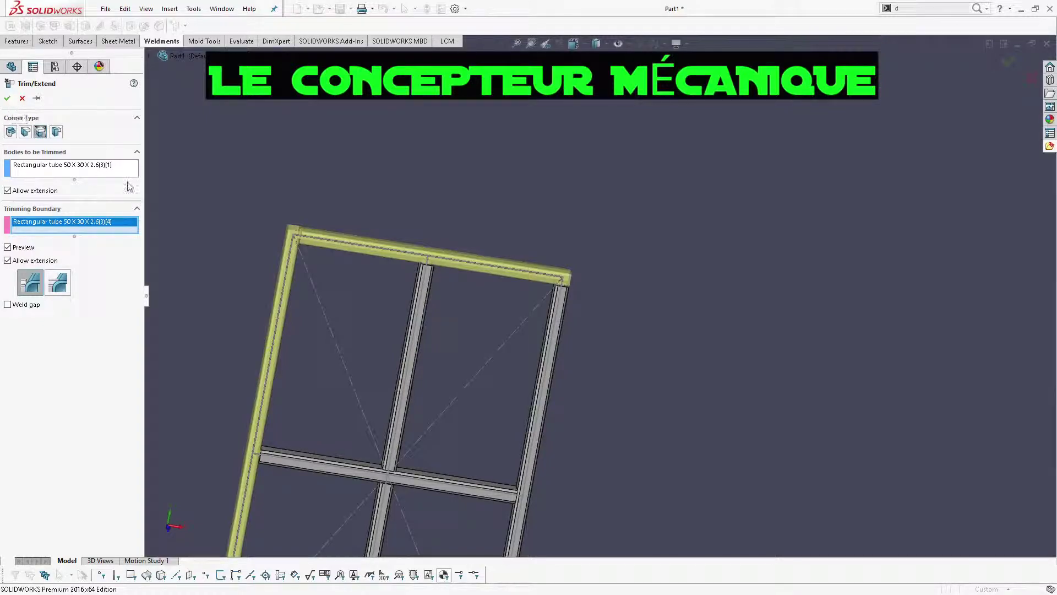
{"action": "left_click", "coordinate": [6, 97]}
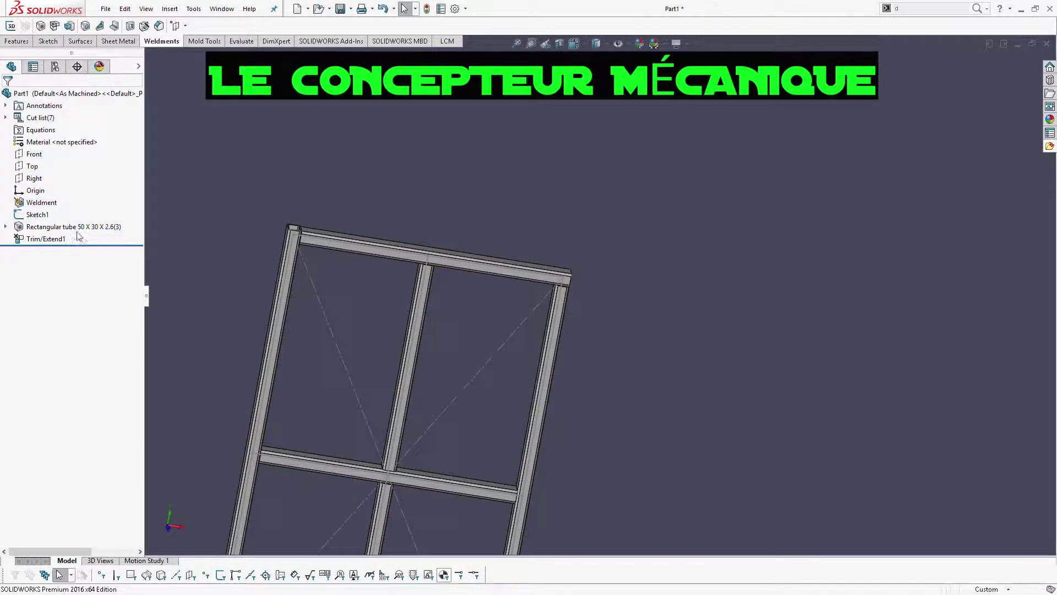
{"action": "left_click", "coordinate": [30, 230]}
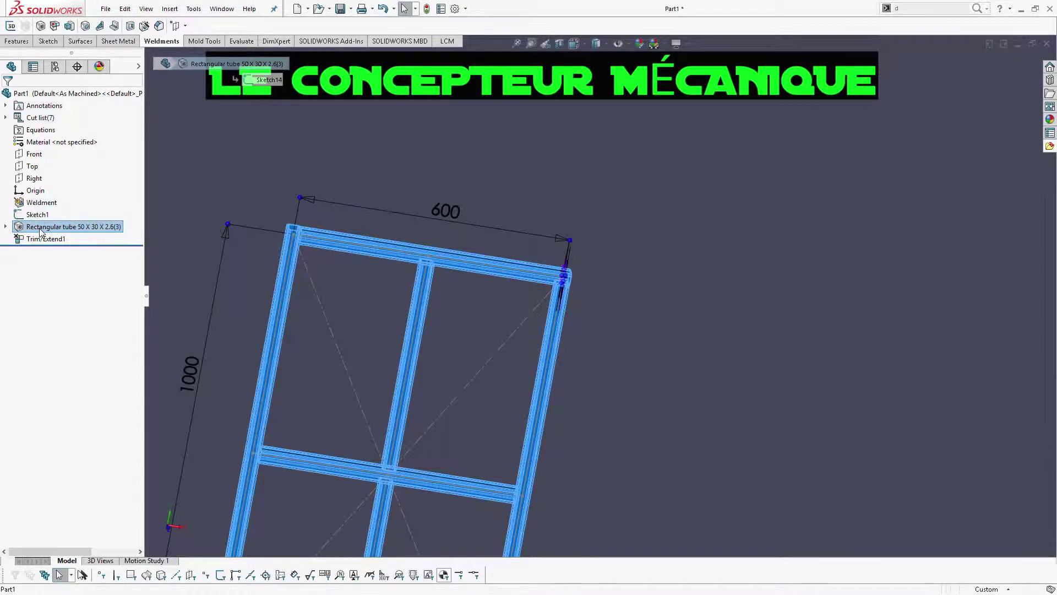
{"action": "scroll", "coordinate": [306, 253], "scroll_direction": "down", "scroll_amount": 4}
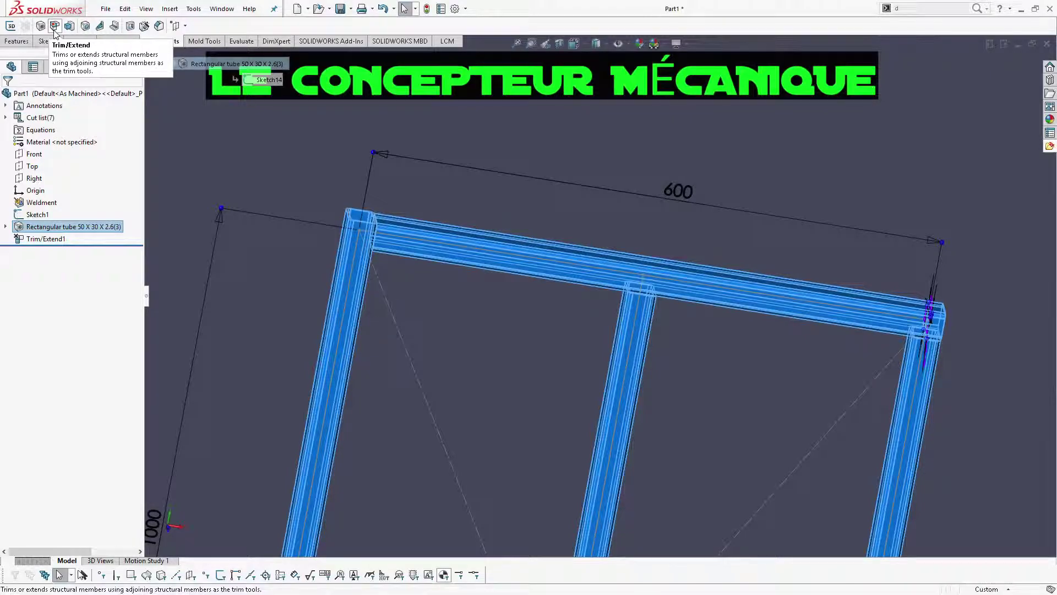
{"action": "left_click", "coordinate": [448, 209]}
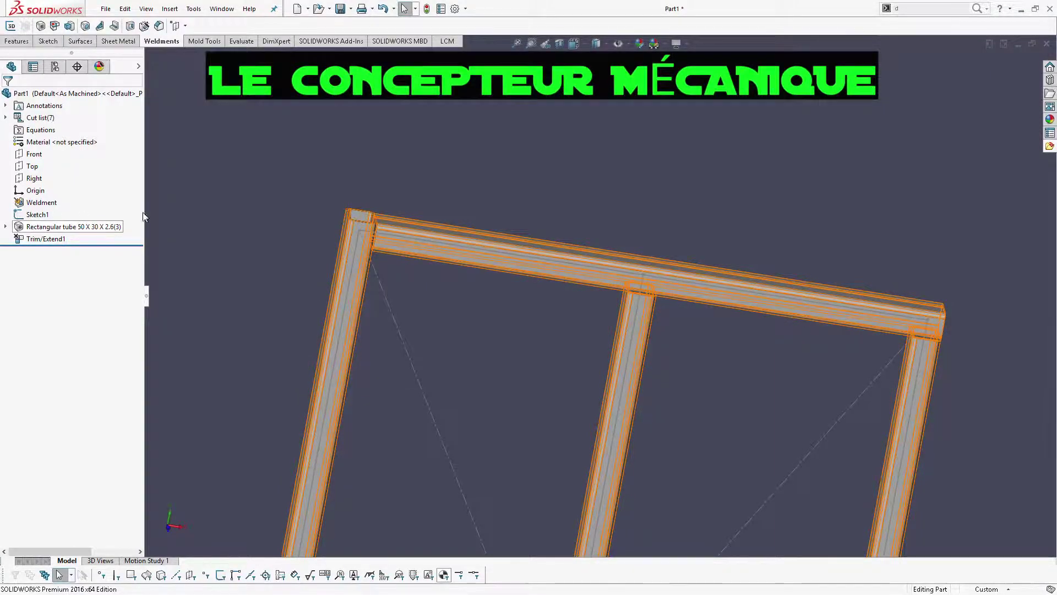
Delete the Trim/Extend feature from the part
{"action": "left_click", "coordinate": [40, 240]}
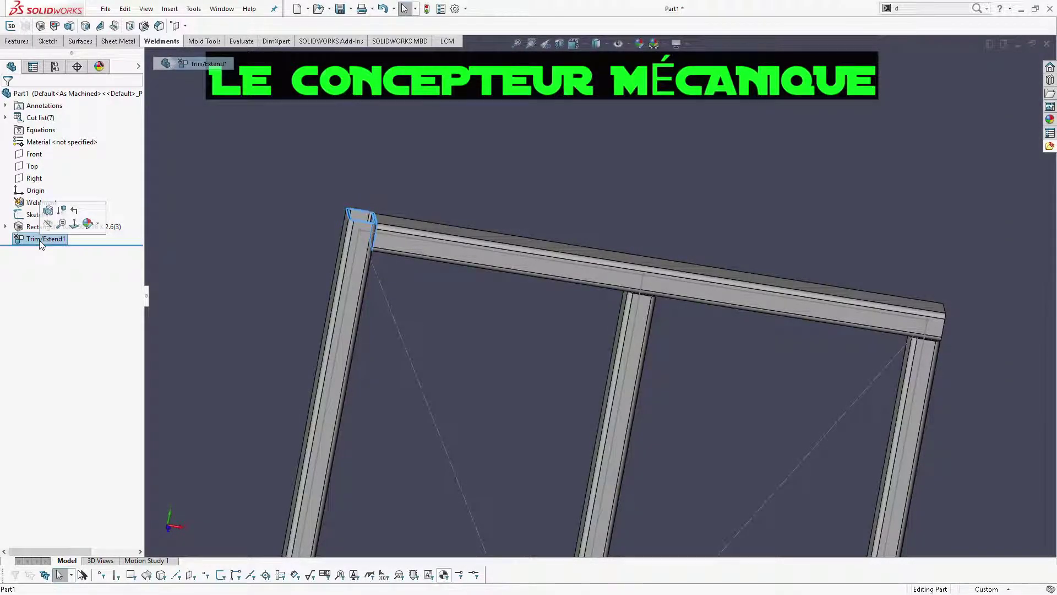
{"action": "key", "text": "Delete"}
{"action": "key", "text": "Return"}
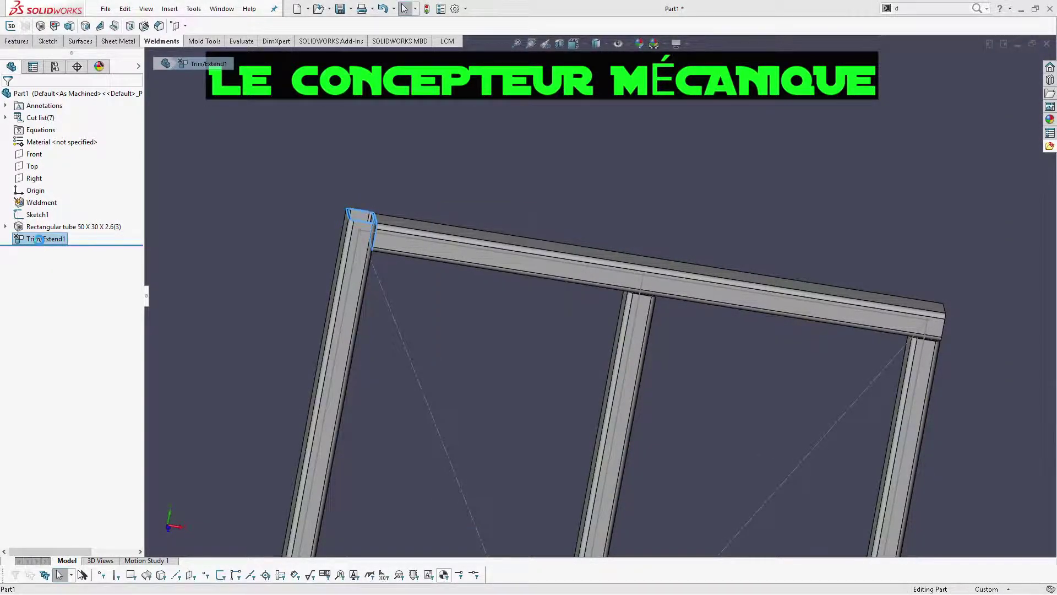
Reopen the rectangular tube structural member for editing and examine how the top tube meets the upright at the upper-right corner
{"action": "scroll", "coordinate": [424, 241], "scroll_direction": "down", "scroll_amount": 3}
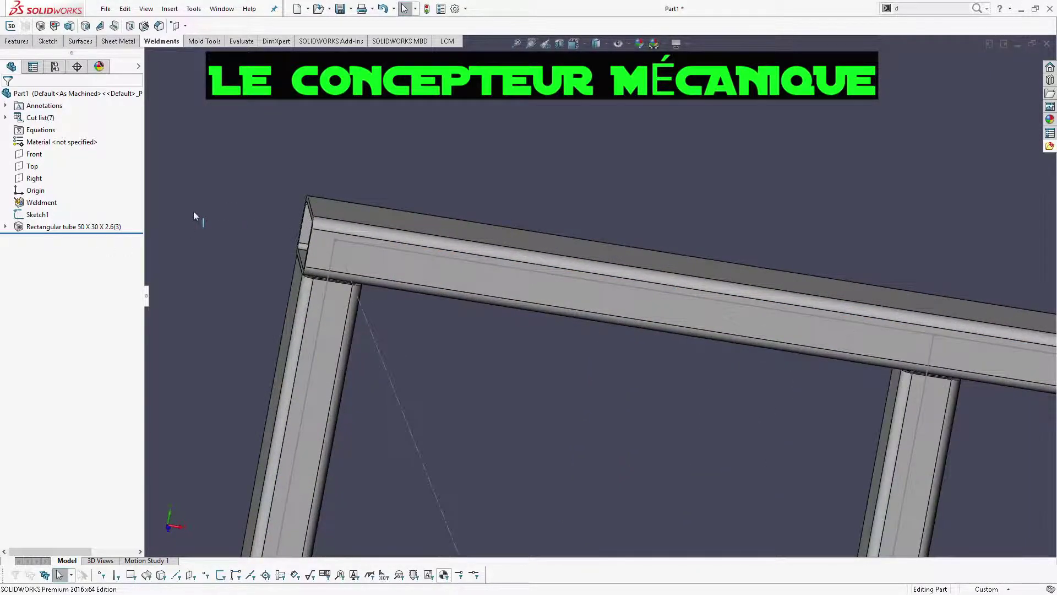
{"action": "right_click", "coordinate": [43, 226]}
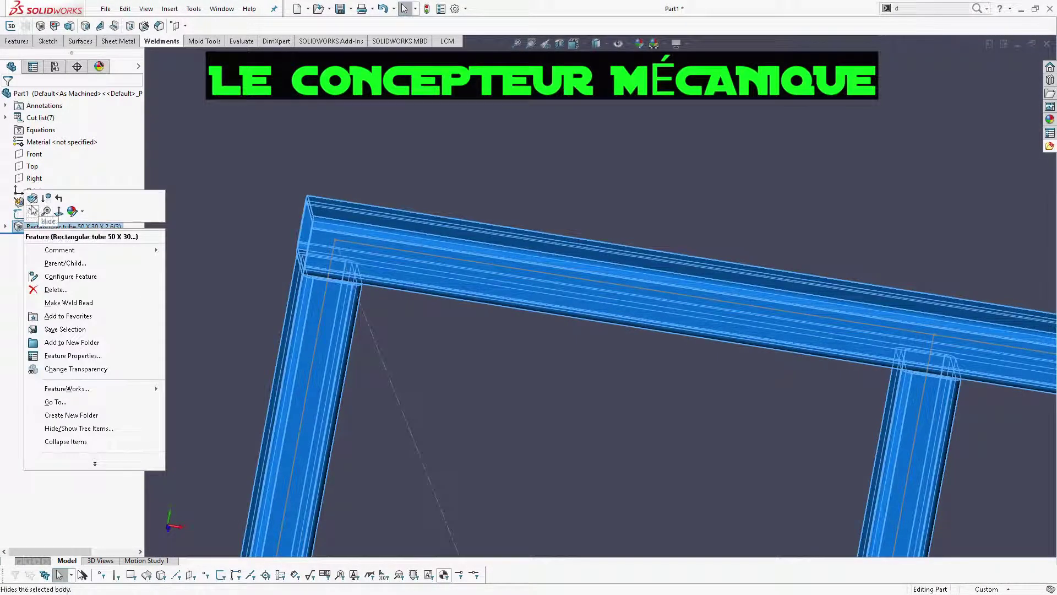
{"action": "left_click", "coordinate": [32, 197]}
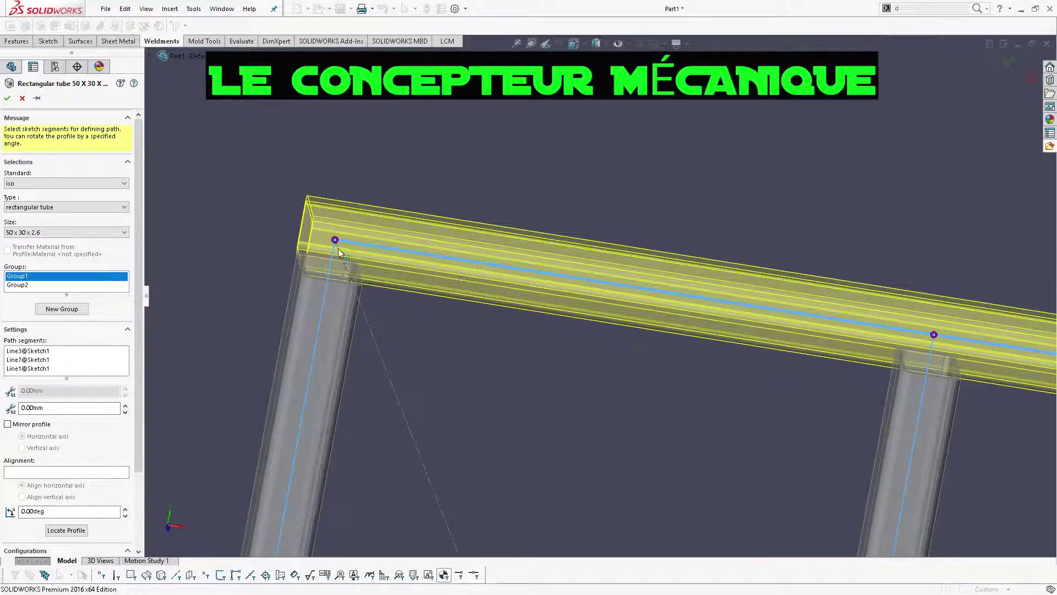
{"action": "scroll", "coordinate": [335, 249], "scroll_direction": "up", "scroll_amount": 5}
{"action": "scroll", "coordinate": [771, 325], "scroll_direction": "down", "scroll_amount": 5}
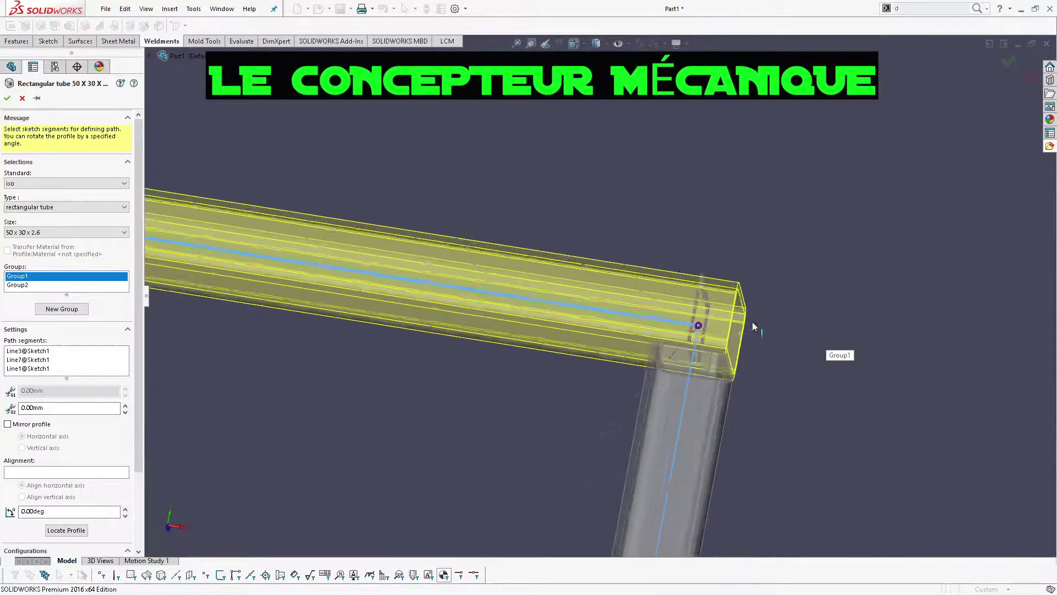
{"action": "scroll", "coordinate": [382, 292], "scroll_direction": "up", "scroll_amount": 2}
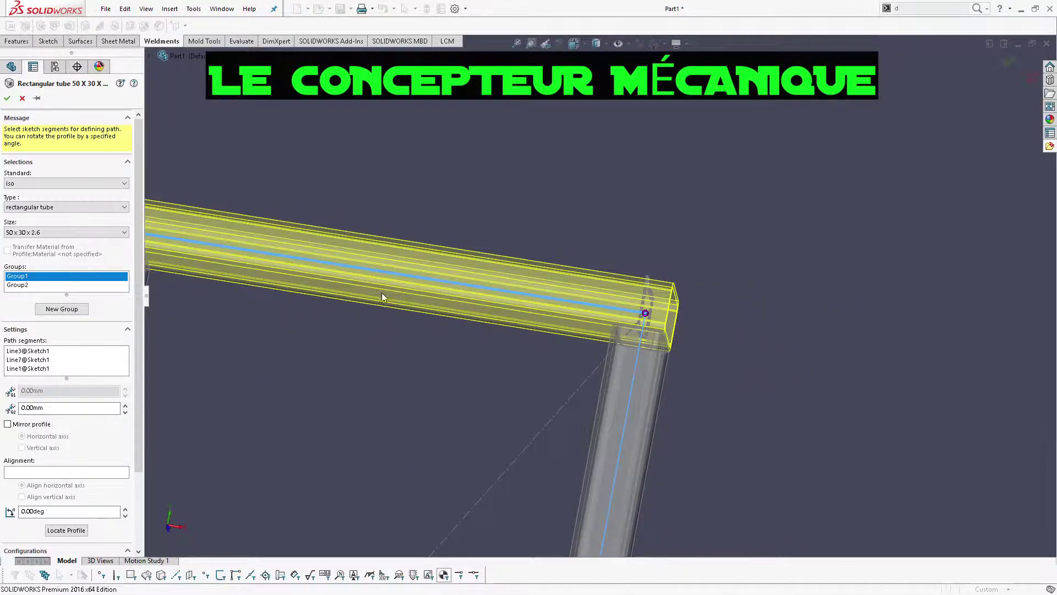
Open the corner treatment at the frame's upper-left corner and set Group 2's trim order to 1, matching Group 1
{"action": "scroll", "coordinate": [382, 296], "scroll_direction": "up", "scroll_amount": 4}
{"action": "scroll", "coordinate": [394, 272], "scroll_direction": "down", "scroll_amount": 6}
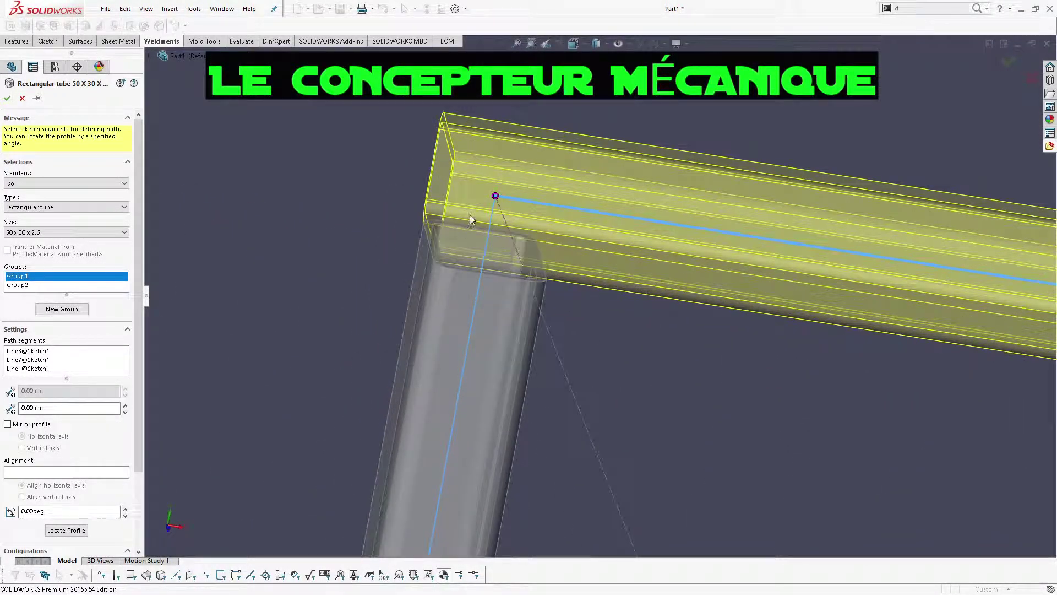
{"action": "left_click", "coordinate": [495, 197]}
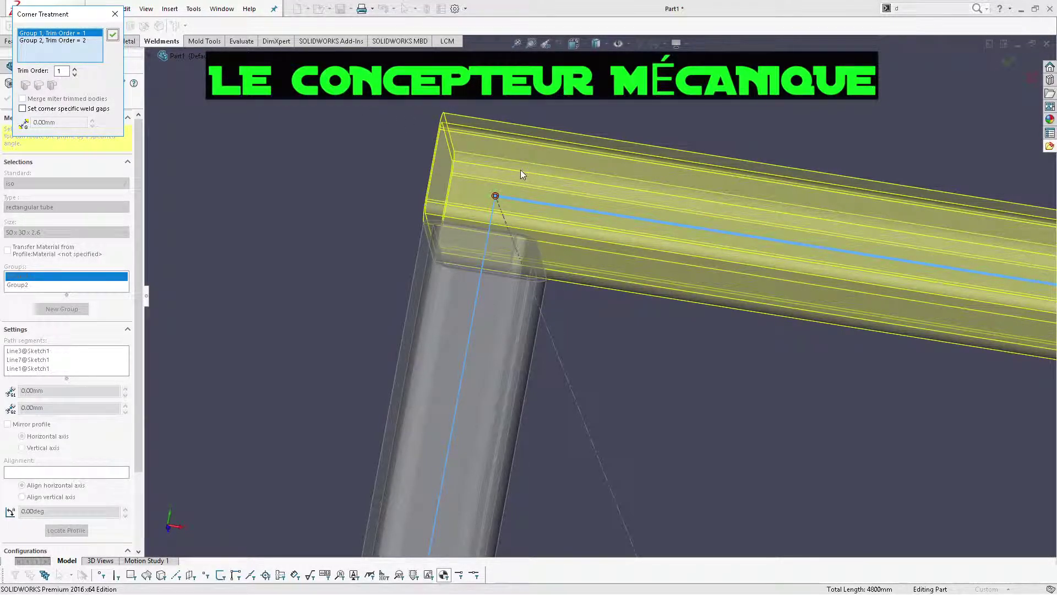
{"action": "left_click", "coordinate": [85, 40]}
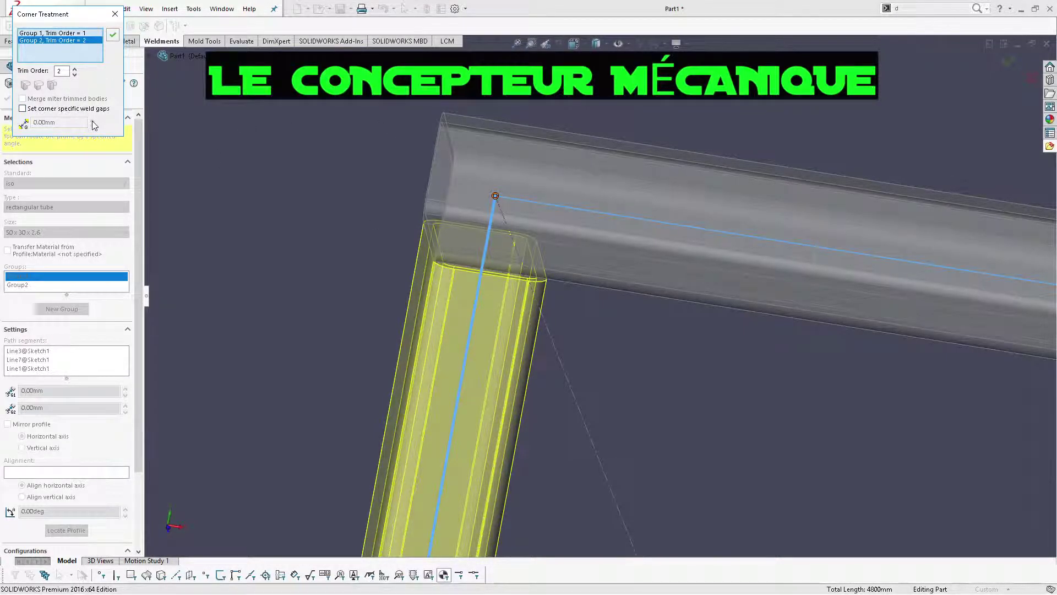
{"action": "left_click", "coordinate": [74, 73]}
{"action": "mouse_move", "coordinate": [500, 162]}
{"action": "middle_mouse_down"}
{"action": "mouse_move", "coordinate": [524, 169]}
{"action": "mouse_move", "coordinate": [511, 171]}
{"action": "middle_mouse_up"}
{"action": "scroll", "coordinate": [672, 229], "scroll_direction": "up", "scroll_amount": 2}
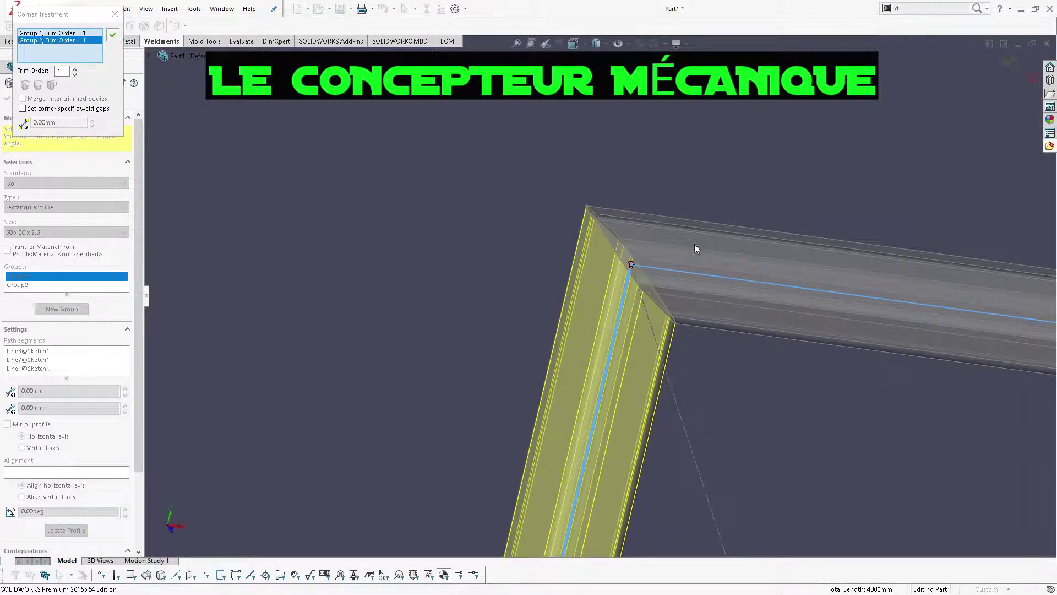
{"action": "scroll", "coordinate": [694, 243], "scroll_direction": "down", "scroll_amount": 2}
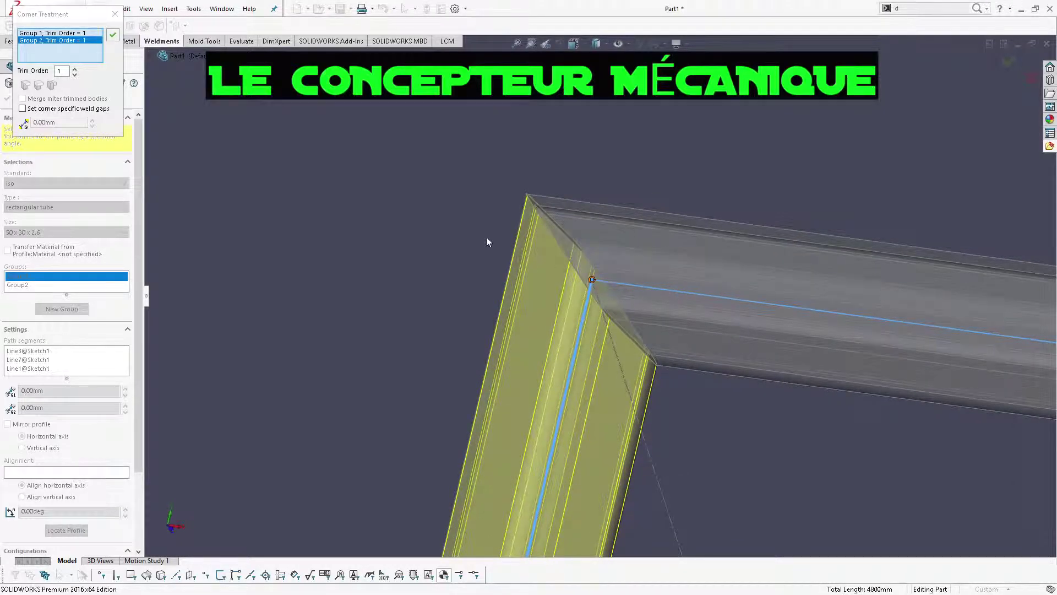
Set Group 1's trim order to 2 at the upper-left corner so the upright trims the top tube, and apply the treatment
{"action": "left_click", "coordinate": [87, 34]}
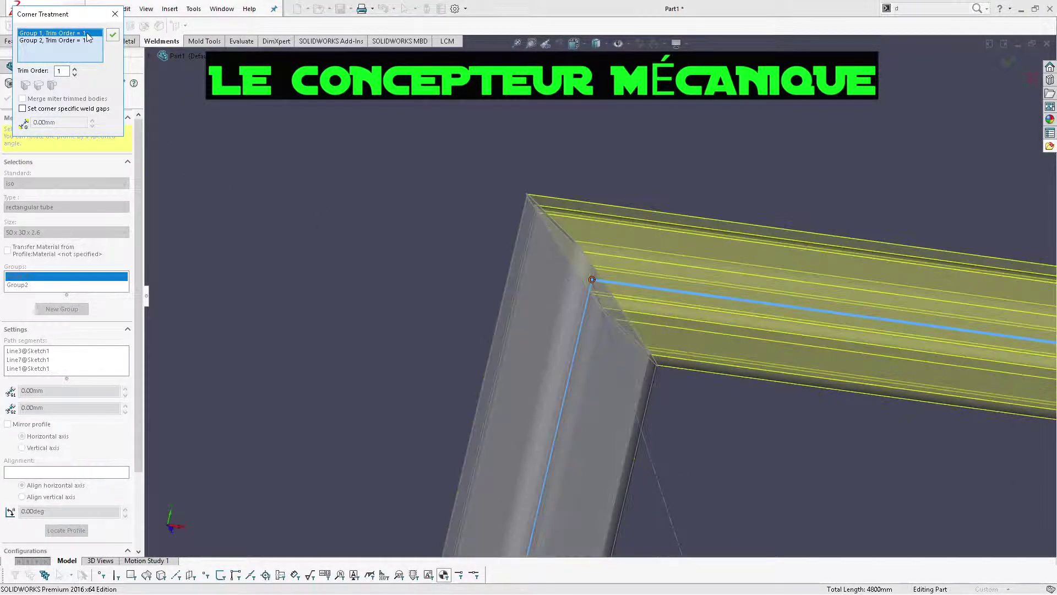
{"action": "left_click", "coordinate": [75, 69]}
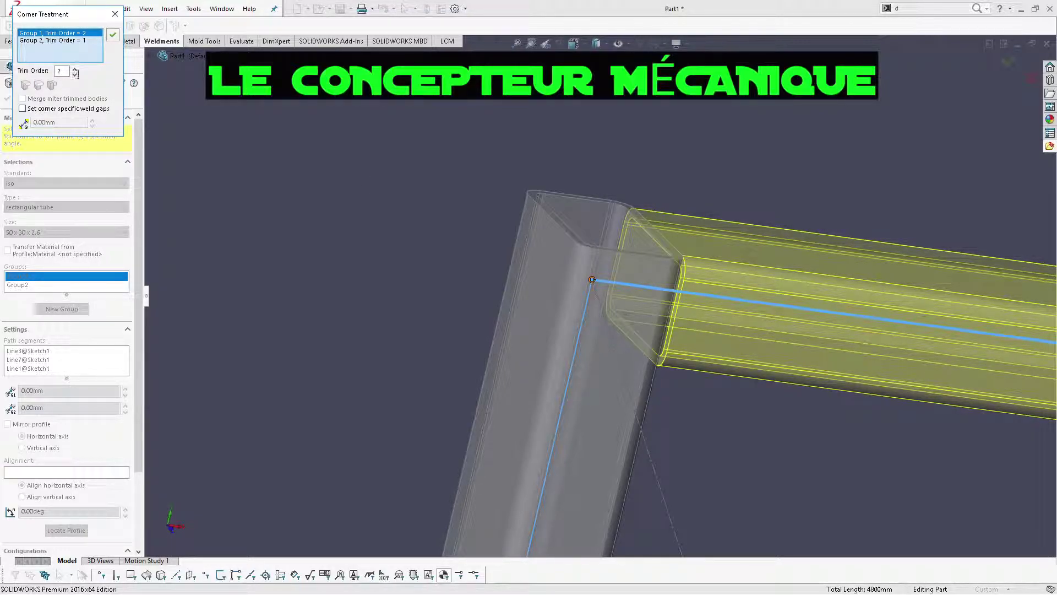
{"action": "scroll", "coordinate": [527, 222], "scroll_direction": "up", "scroll_amount": 5}
{"action": "scroll", "coordinate": [763, 313], "scroll_direction": "down", "scroll_amount": 5}
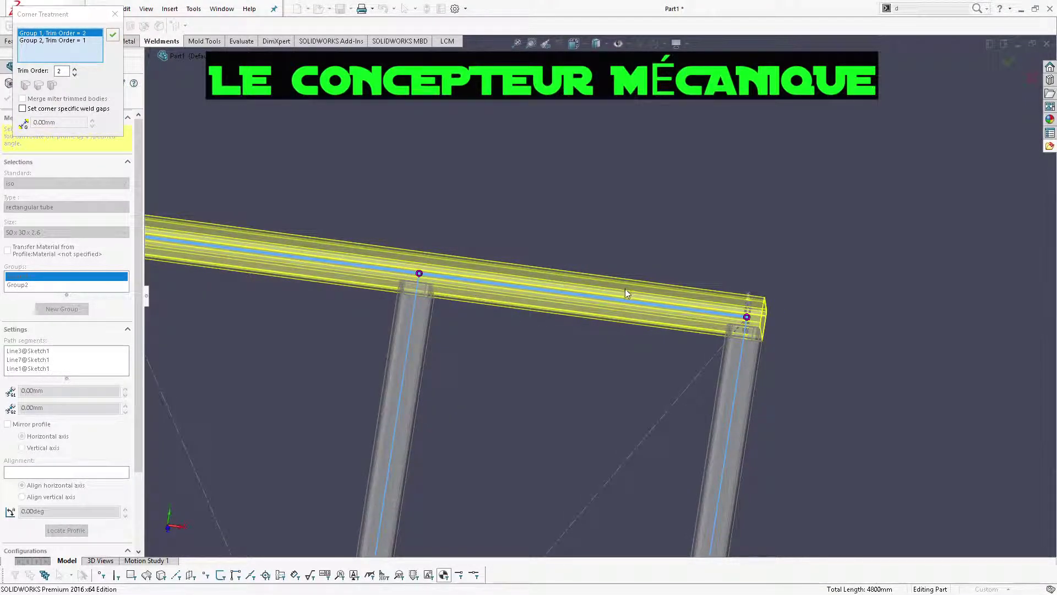
{"action": "left_click", "coordinate": [112, 34]}
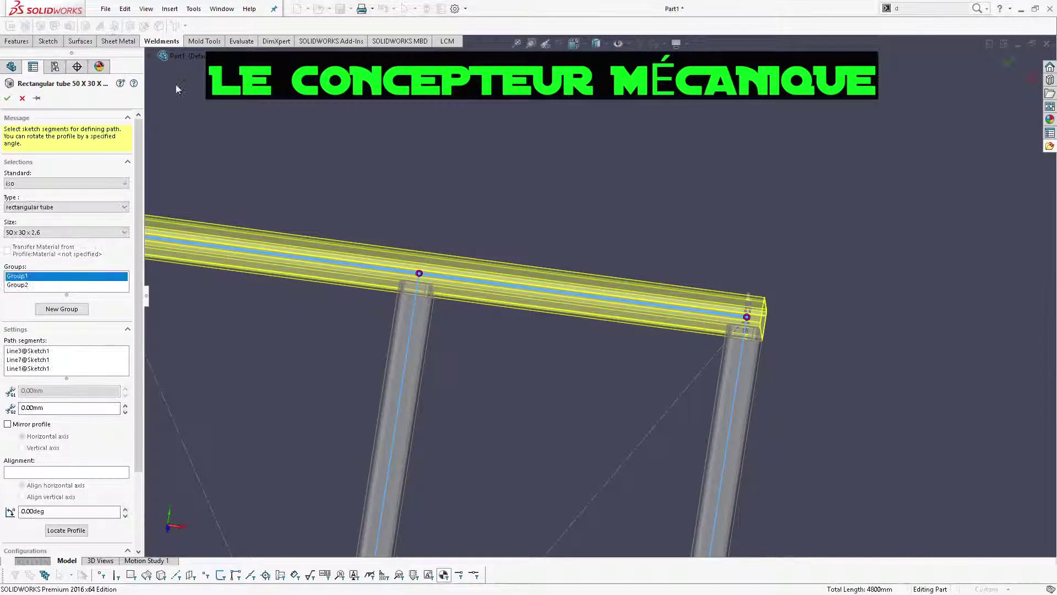
Open the corner treatment at the central tube crossing, try trim order 2 for Group 1, and return it to 1
{"action": "scroll", "coordinate": [346, 222], "scroll_direction": "up", "scroll_amount": 5}
{"action": "scroll", "coordinate": [598, 228], "scroll_direction": "down", "scroll_amount": 4}
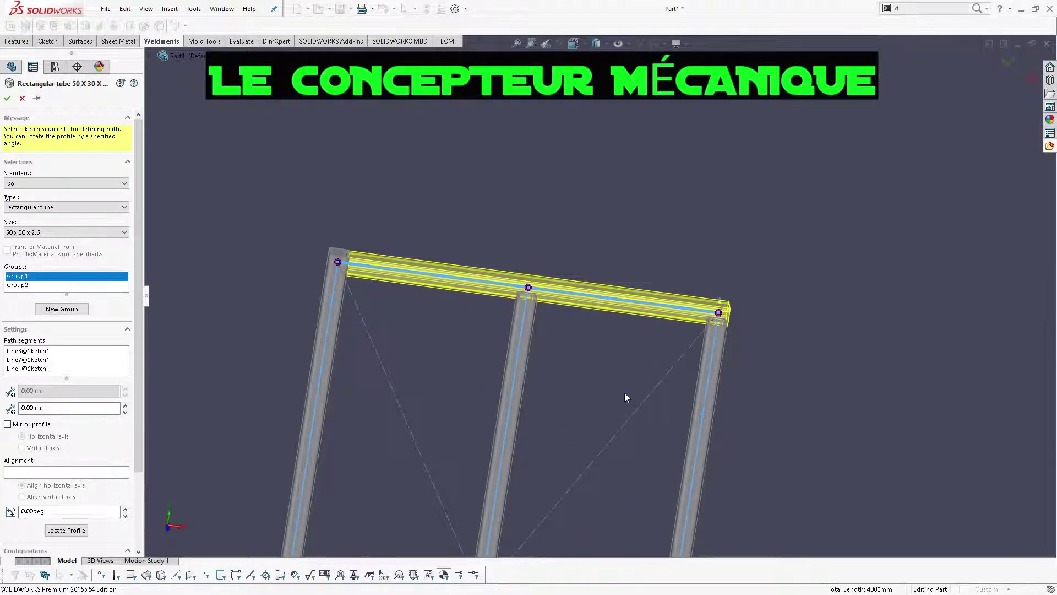
{"action": "scroll", "coordinate": [626, 396], "scroll_direction": "up", "scroll_amount": 3}
{"action": "scroll", "coordinate": [525, 431], "scroll_direction": "down", "scroll_amount": 6}
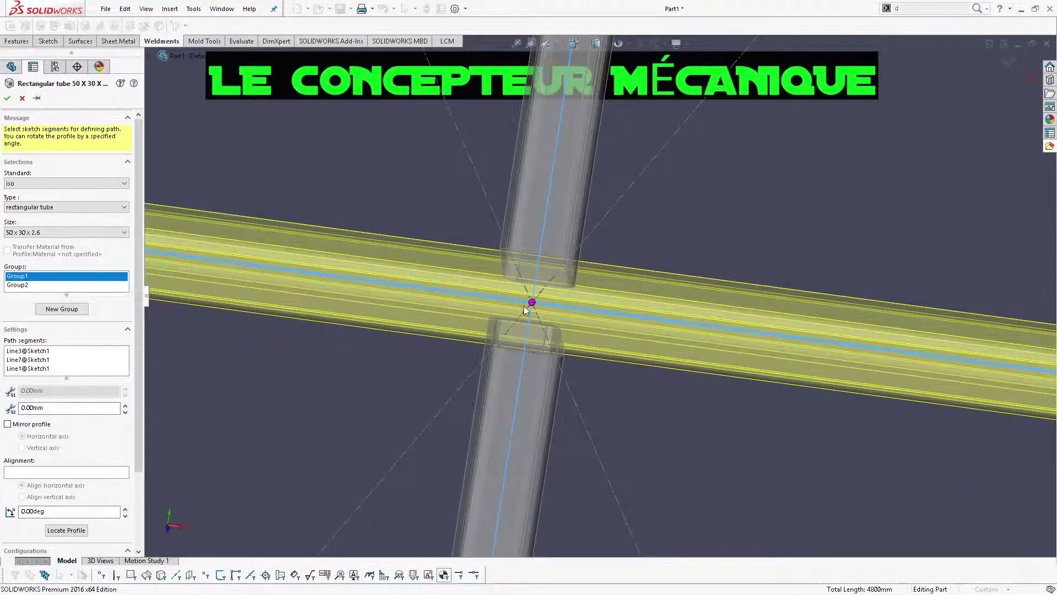
{"action": "left_click", "coordinate": [532, 303]}
{"action": "middle_click_drag", "start_coordinate": [539, 308], "coordinate": [541, 293]}
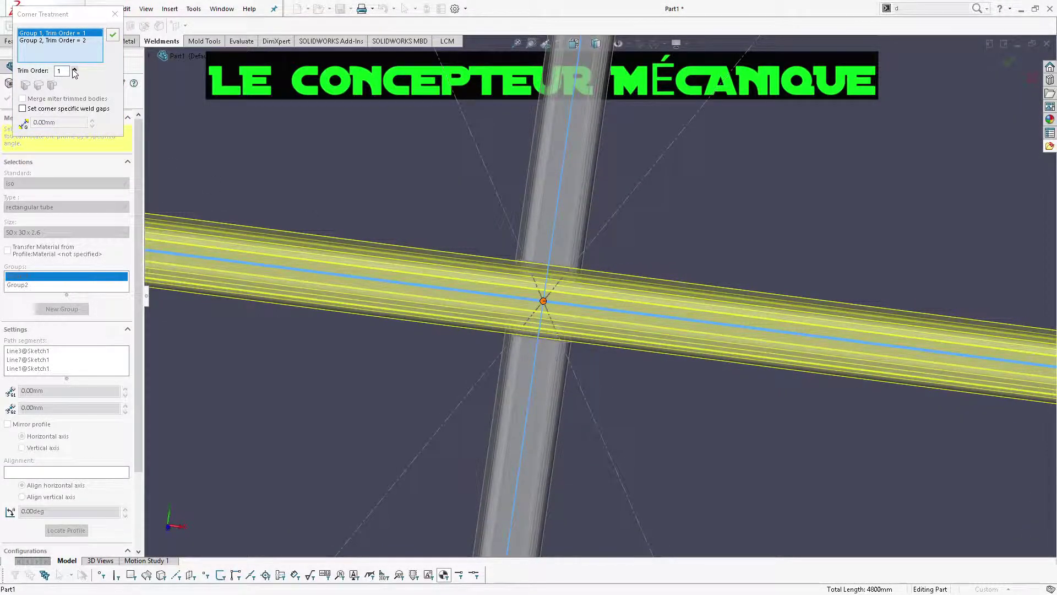
{"action": "left_click", "coordinate": [74, 69]}
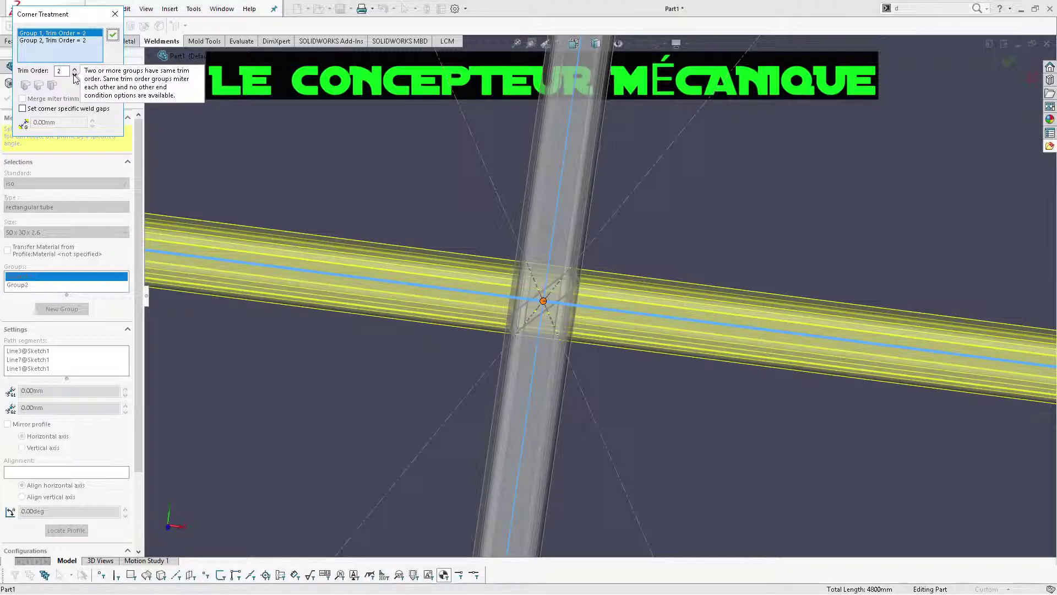
{"action": "left_click", "coordinate": [74, 75]}
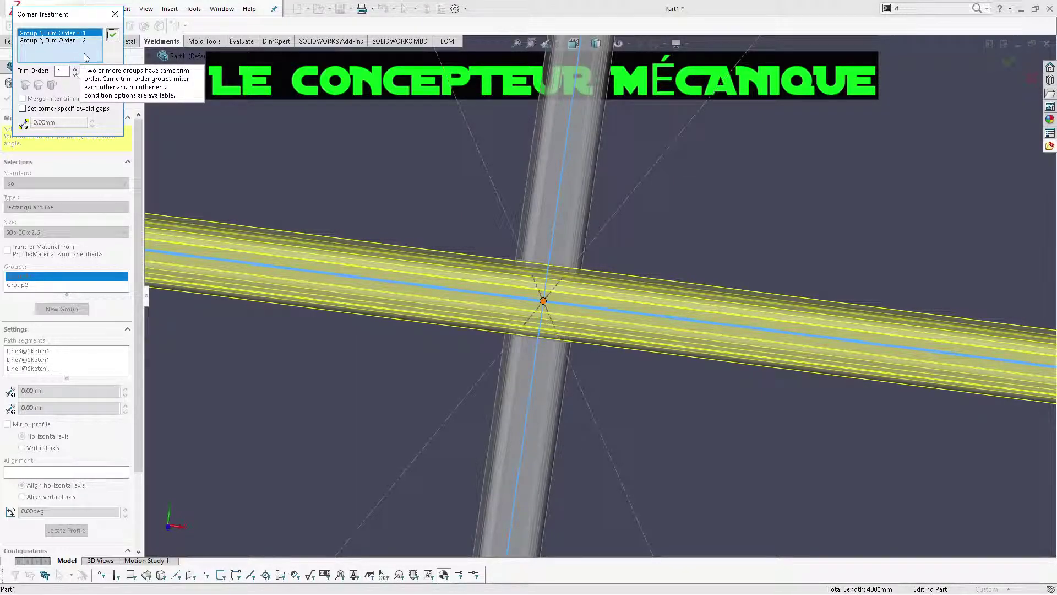
Try trim order 1 for Group 2 at the central crossing, restore it to 2, and close the corner treatment
{"action": "left_click", "coordinate": [87, 41]}
{"action": "left_click", "coordinate": [75, 70]}
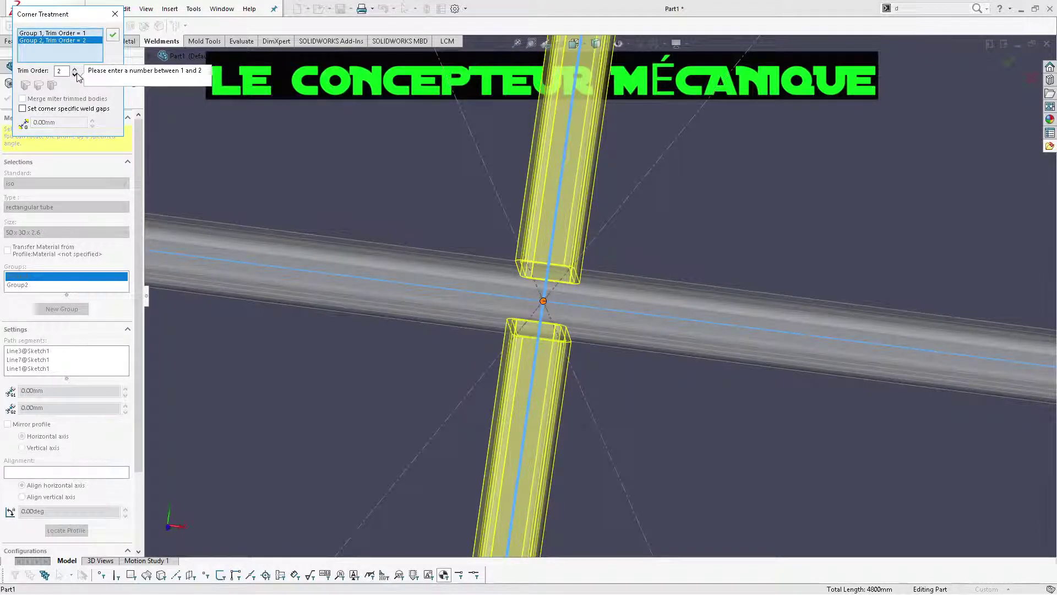
{"action": "mouse_move", "coordinate": [586, 259]}
{"action": "middle_mouse_down"}
{"action": "mouse_move", "coordinate": [602, 248]}
{"action": "mouse_move", "coordinate": [589, 244]}
{"action": "middle_mouse_up"}
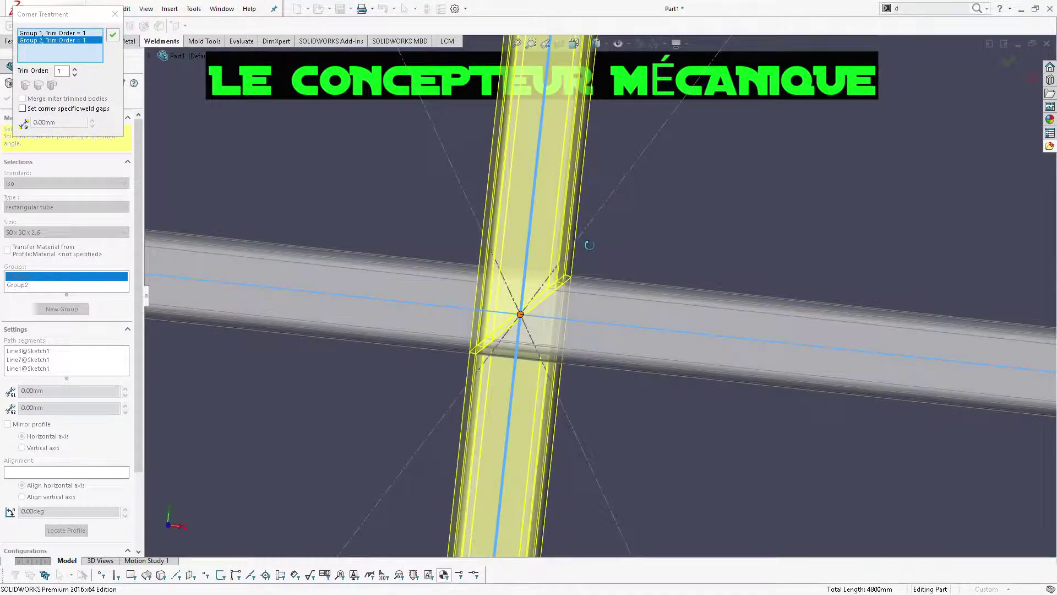
{"action": "left_click", "coordinate": [73, 68]}
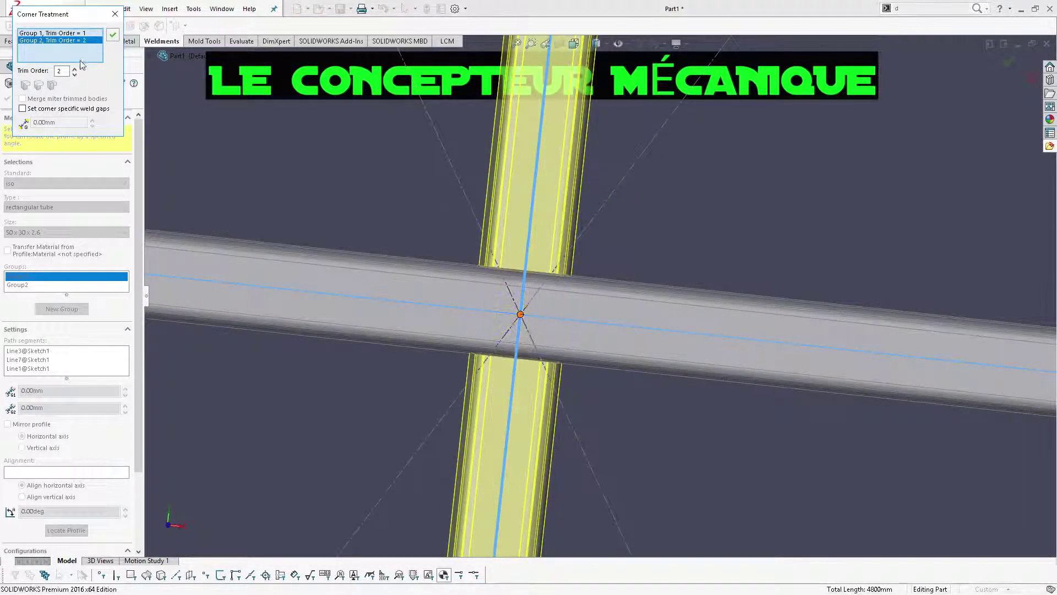
{"action": "left_click", "coordinate": [112, 36]}
Open the corner treatment where the middle crossbar meets the right upright and highlight each group in turn to identify its members
{"action": "scroll", "coordinate": [619, 268], "scroll_direction": "up", "scroll_amount": 5}
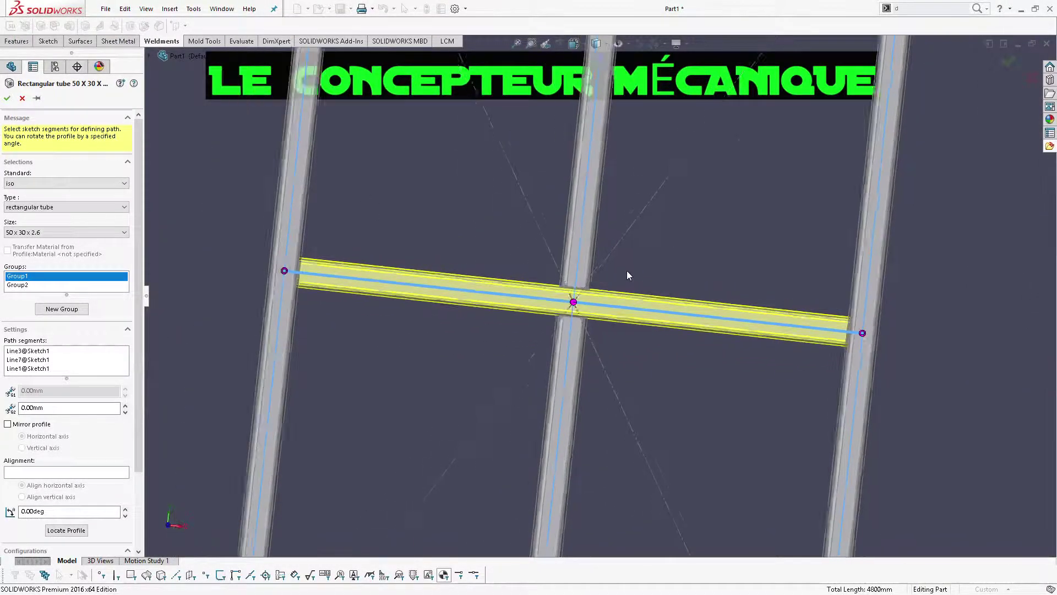
{"action": "scroll", "coordinate": [697, 306], "scroll_direction": "down", "scroll_amount": 6}
{"action": "scroll", "coordinate": [678, 325], "scroll_direction": "down", "scroll_amount": 1}
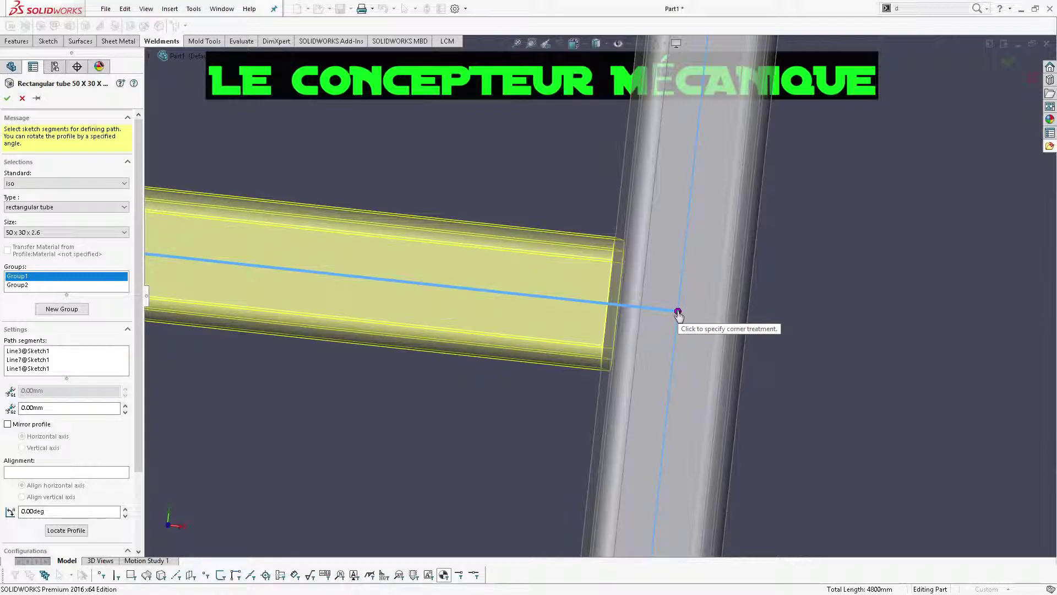
{"action": "scroll", "coordinate": [656, 319], "scroll_direction": "up", "scroll_amount": 4}
{"action": "scroll", "coordinate": [640, 319], "scroll_direction": "down", "scroll_amount": 3}
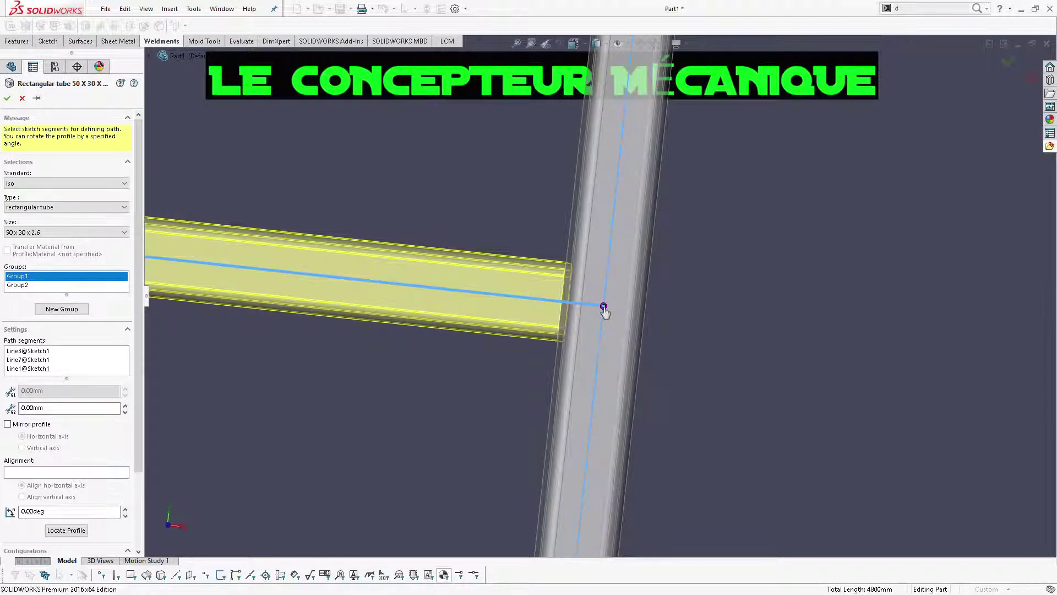
{"action": "left_click", "coordinate": [604, 306]}
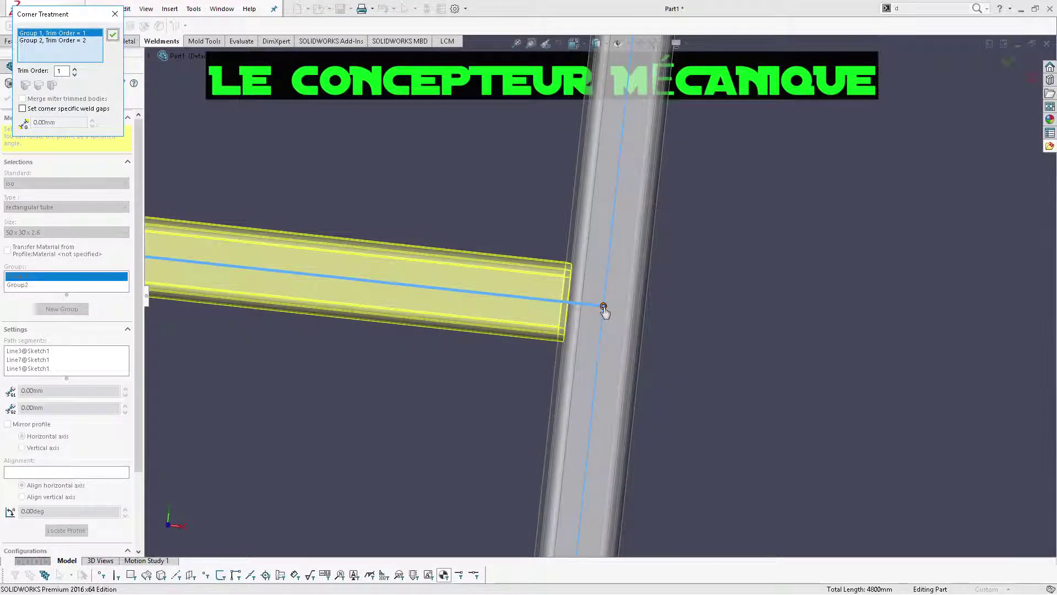
{"action": "left_click", "coordinate": [79, 41]}
{"action": "left_click", "coordinate": [78, 34]}
{"action": "left_click", "coordinate": [87, 41]}
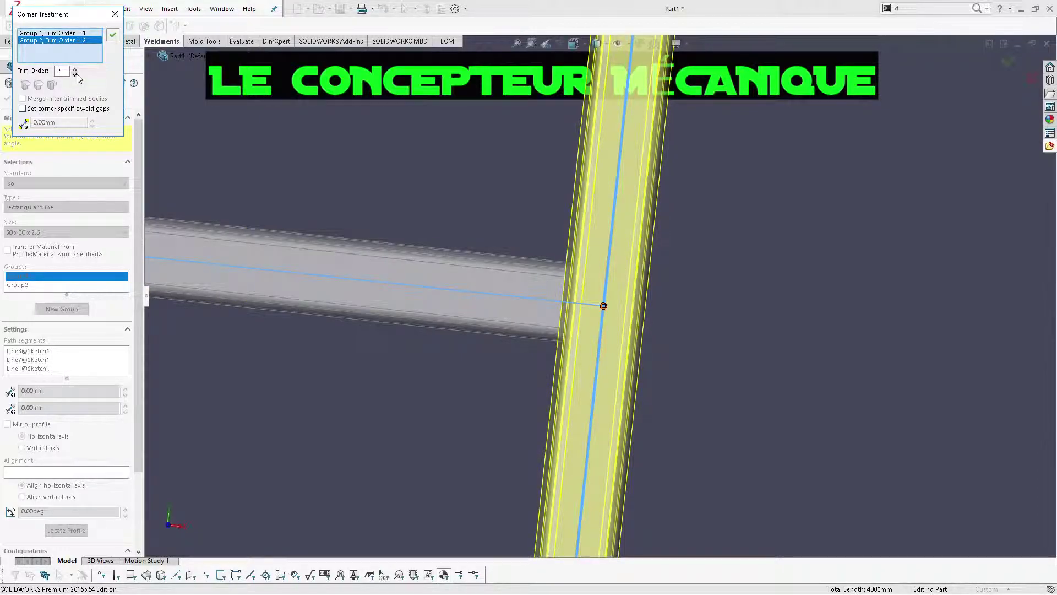
Set the trim order to 2 for Group 1 and 1 for Group 2 at the right upright's middle junction, and apply it
{"action": "scroll", "coordinate": [504, 263], "scroll_direction": "up", "scroll_amount": 4}
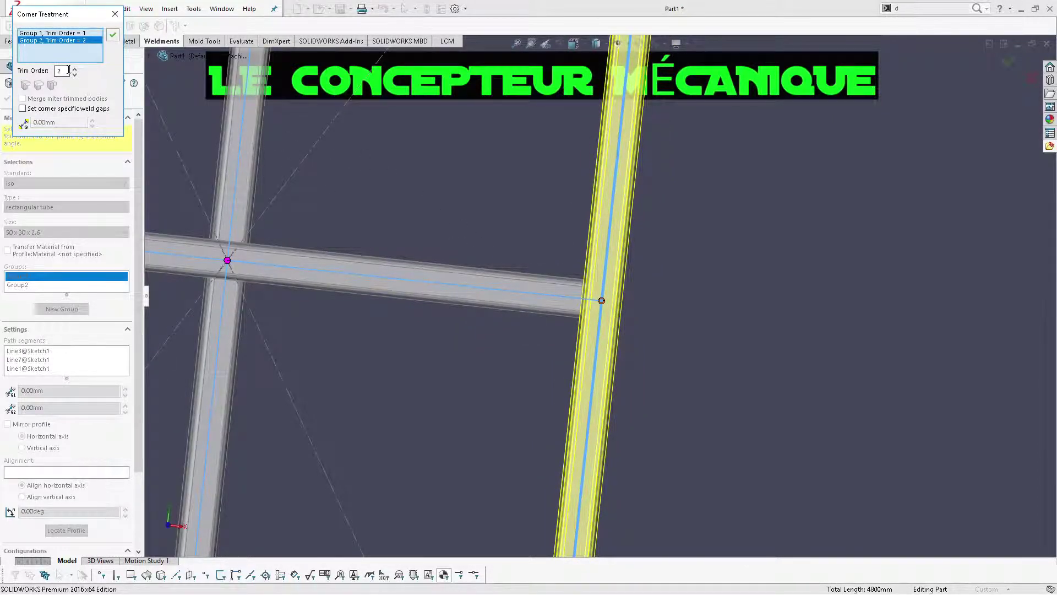
{"action": "left_click", "coordinate": [81, 35]}
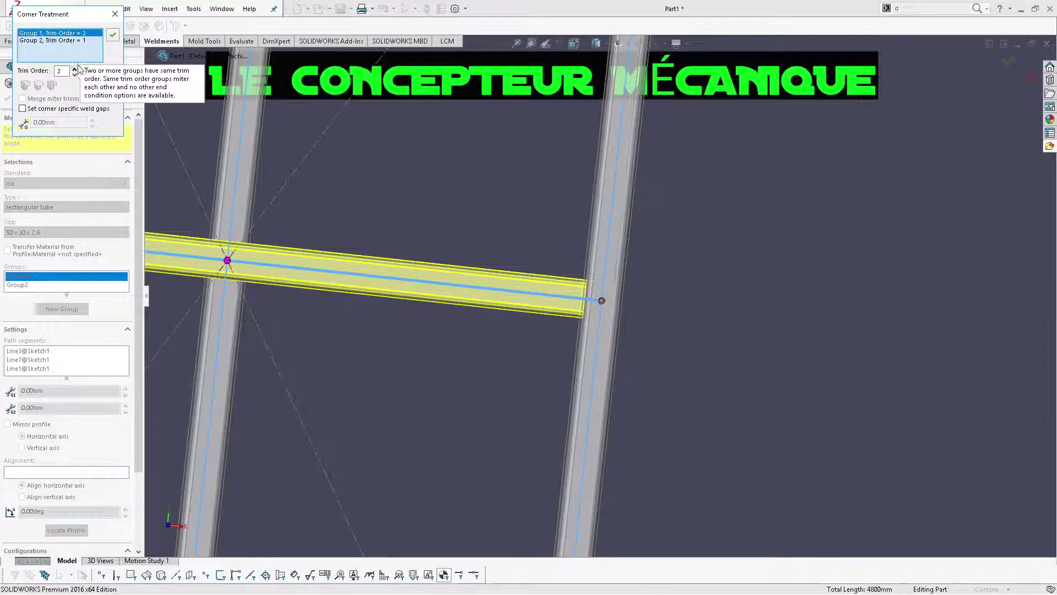
{"action": "left_click", "coordinate": [113, 35]}
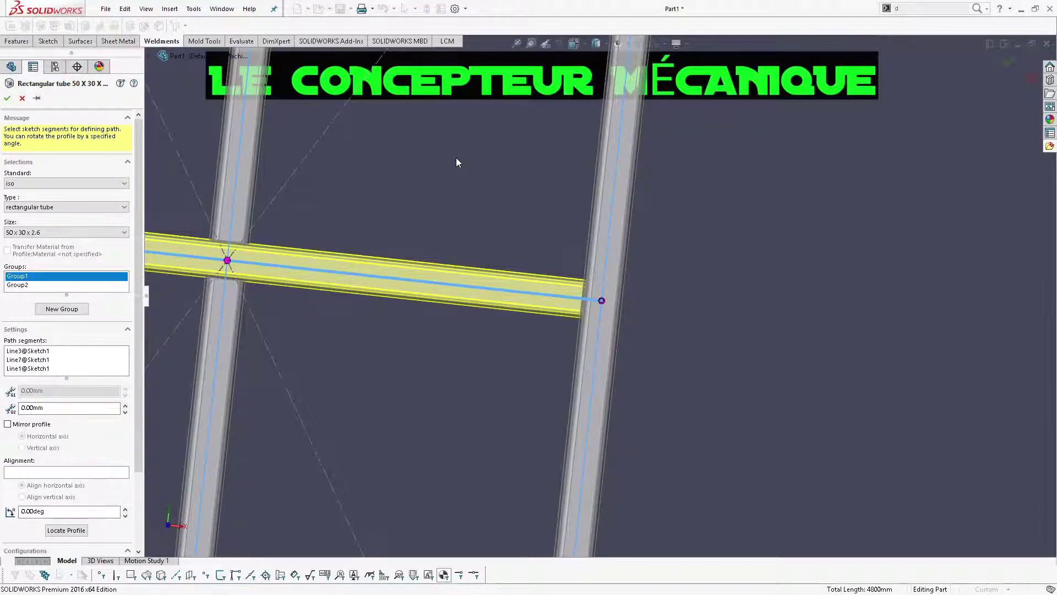